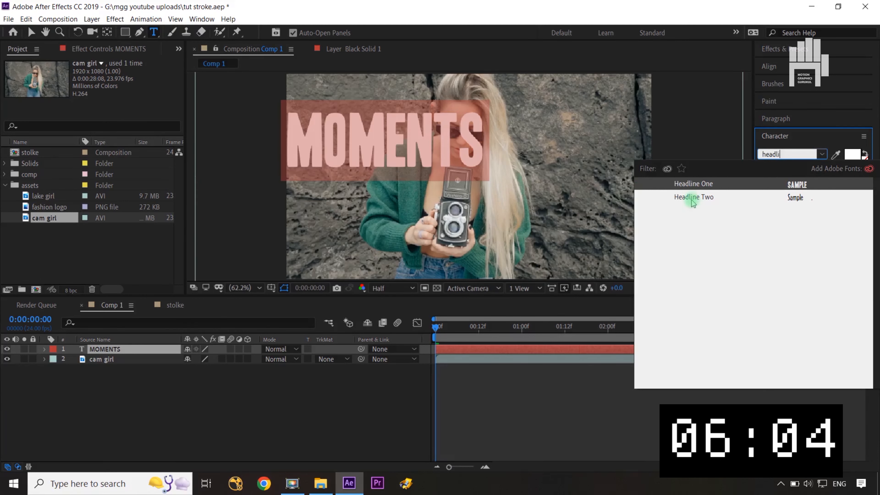
Set the MOMENTS text to the Headline Two font and centre it horizontally and vertically in the composition.
{"action": "left_click", "coordinate": [692, 197]}
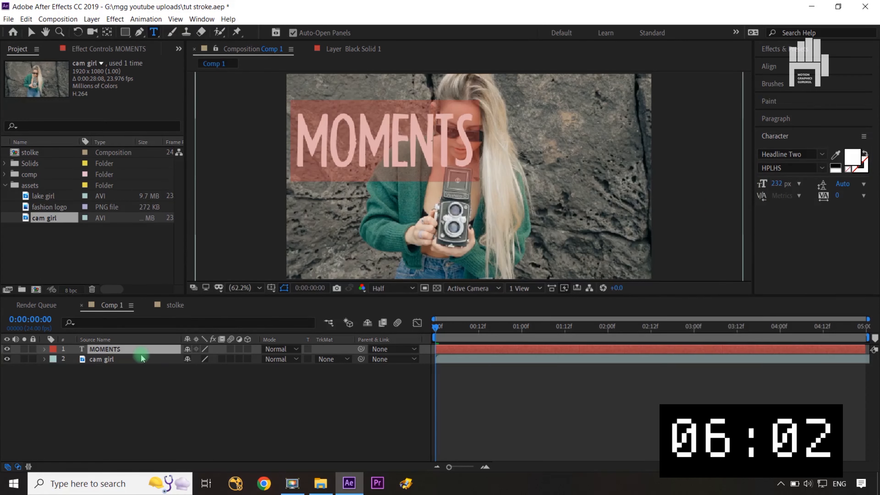
{"action": "left_click", "coordinate": [768, 66]}
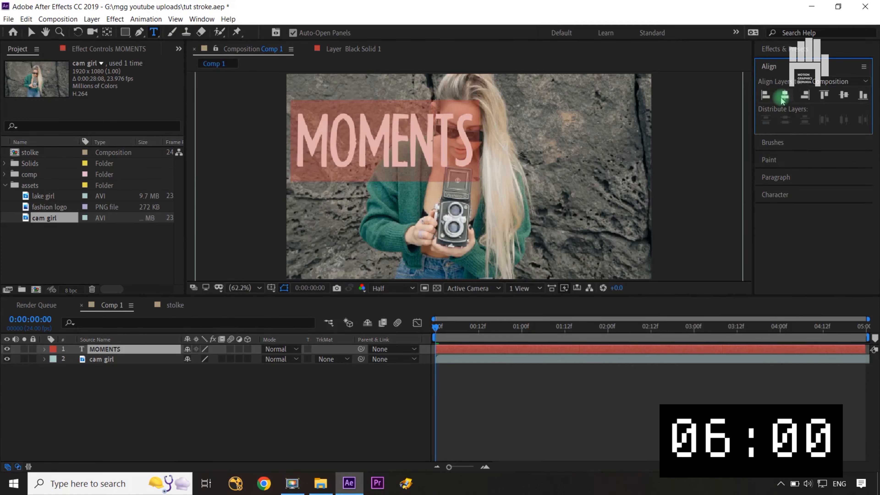
{"action": "key", "text": "Escape"}
{"action": "left_click", "coordinate": [843, 95]}
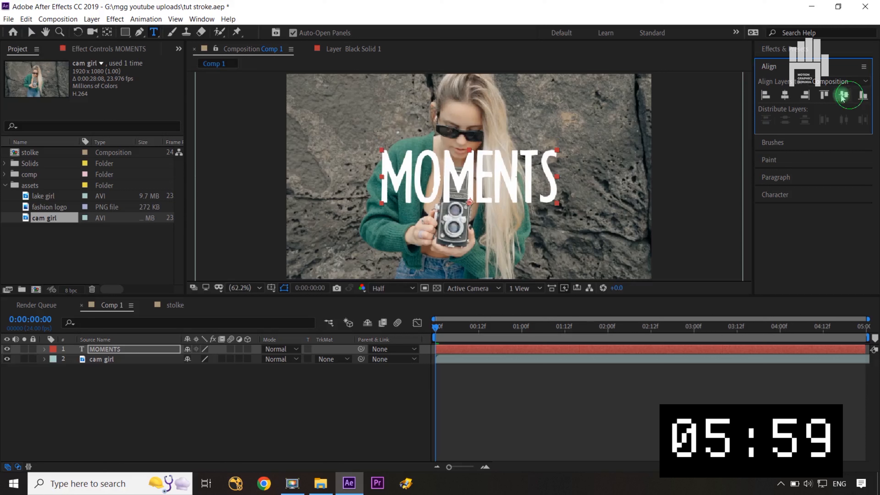
{"action": "left_click", "coordinate": [166, 353]}
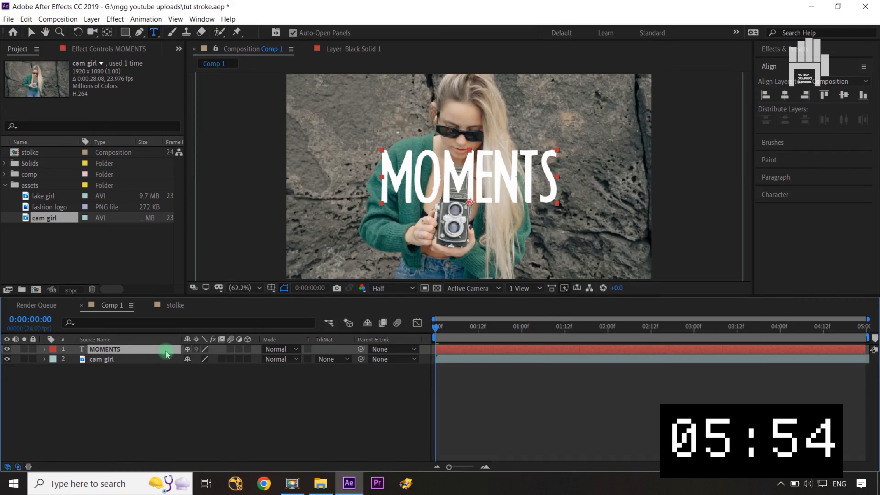
{"action": "scroll", "coordinate": [448, 171], "scroll_direction": "up", "scroll_amount": 3}
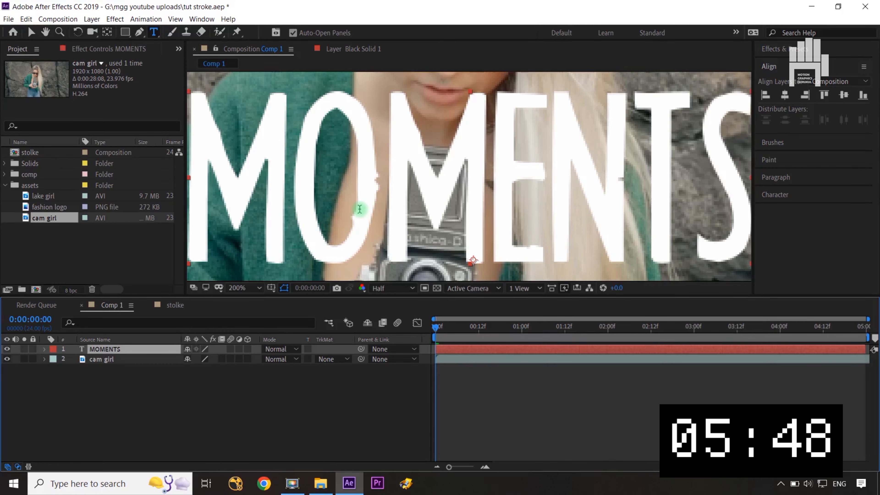
{"action": "key", "text": "shift+slash"}
{"action": "left_click", "coordinate": [276, 397]}
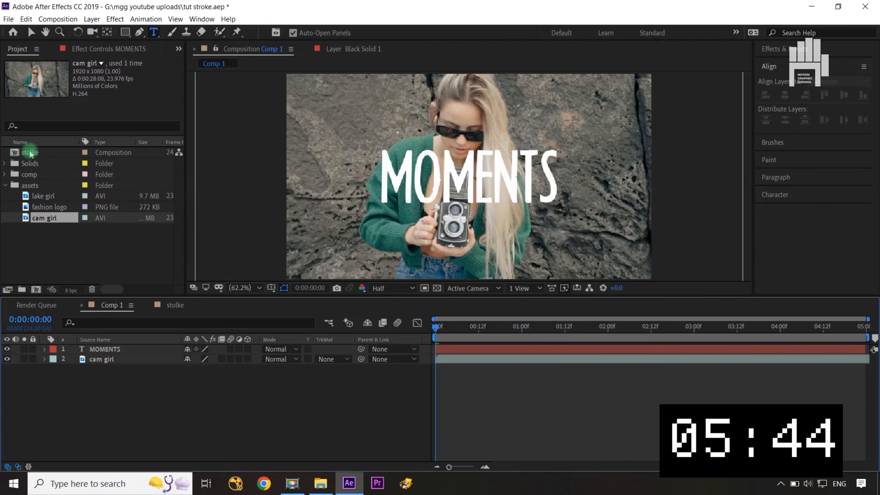
Add the stolke composition above the MOMENTS text in Comp 1 and pre-compose the text layer.
{"action": "left_click_drag", "start_coordinate": [30, 153], "coordinate": [115, 350]}
{"action": "left_click", "coordinate": [118, 360]}
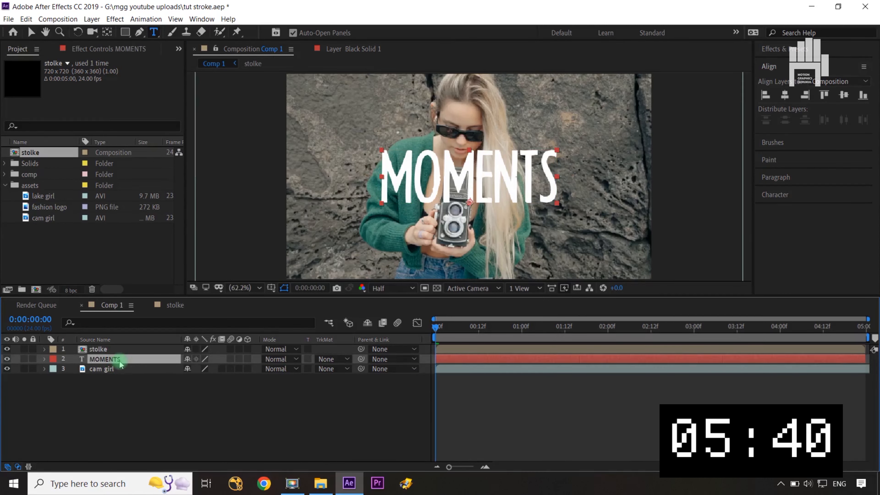
{"action": "key", "text": "ctrl+shift+c"}
{"action": "left_click", "coordinate": [636, 279]}
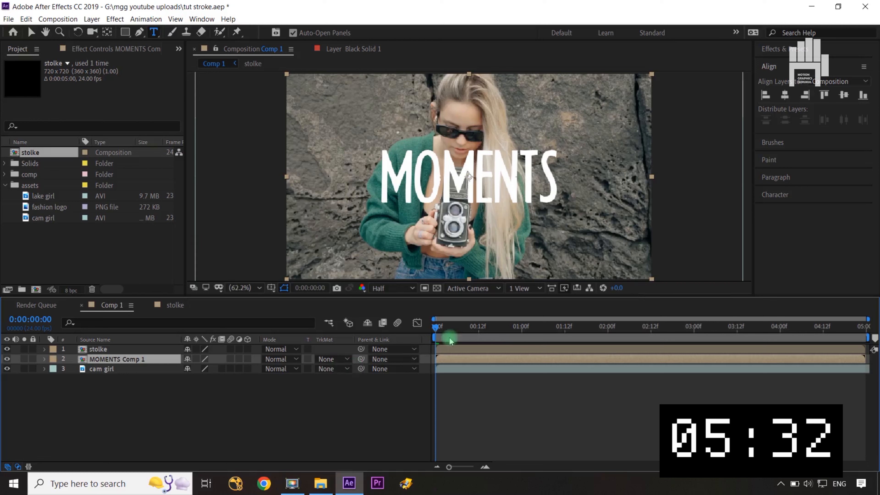
Rotate the stolke layer to -30° at a frame where its brush stroke covers part of the text.
{"action": "left_click_drag", "start_coordinate": [436, 332], "coordinate": [553, 331]}
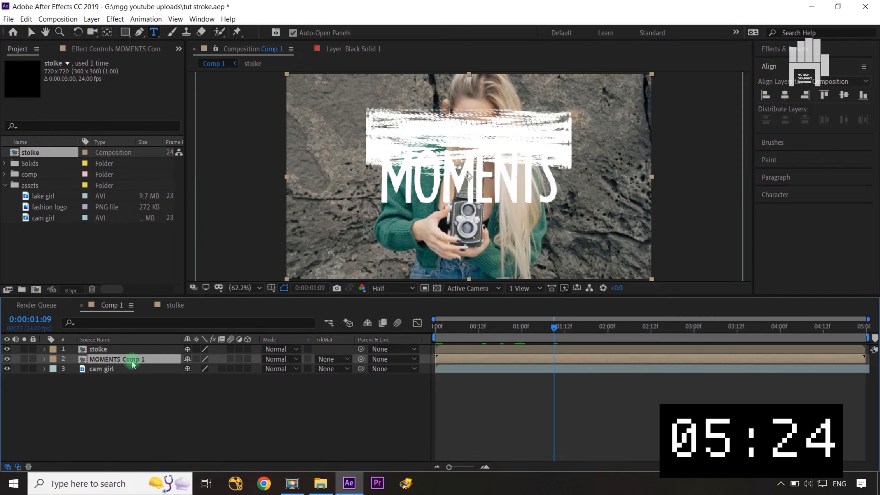
{"action": "left_click", "coordinate": [130, 350]}
{"action": "key", "text": "r"}
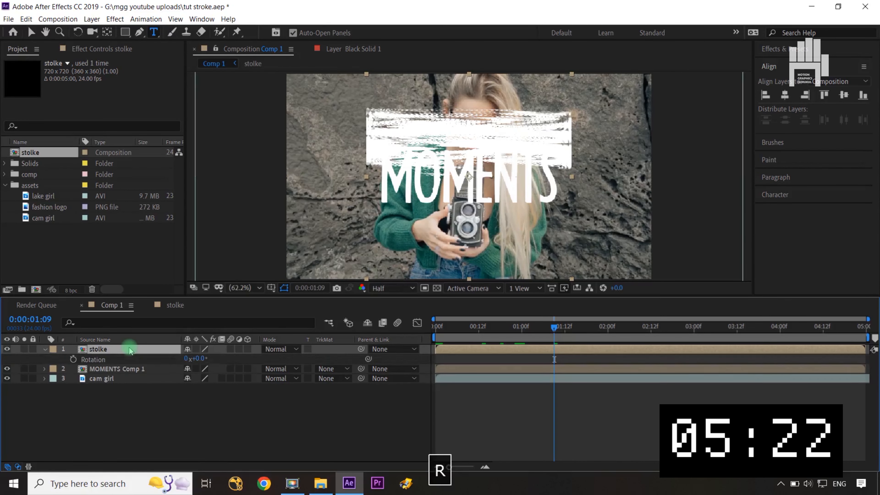
{"action": "left_click_drag", "start_coordinate": [200, 359], "coordinate": [187, 360]}
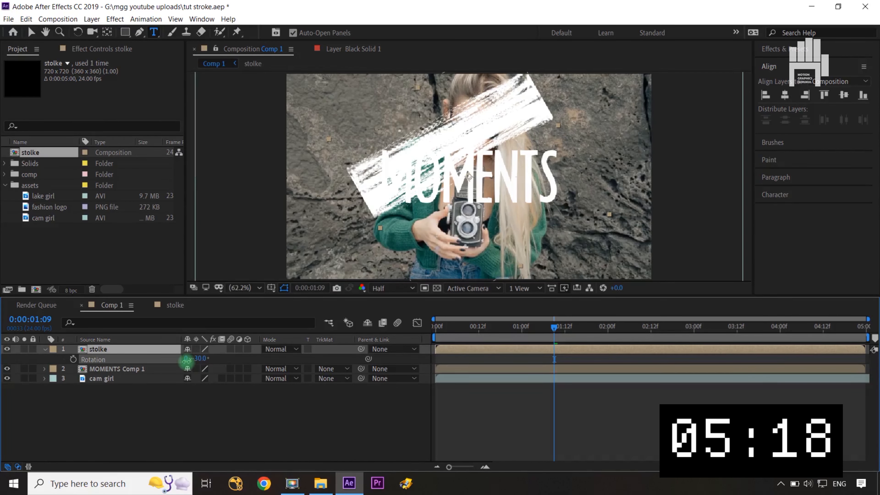
Shift the stolke layer slightly upward to position 640, 347 so its strokes cover the MOMENTS text.
{"action": "left_click", "coordinate": [630, 321]}
{"action": "left_click_drag", "start_coordinate": [554, 330], "coordinate": [738, 331]}
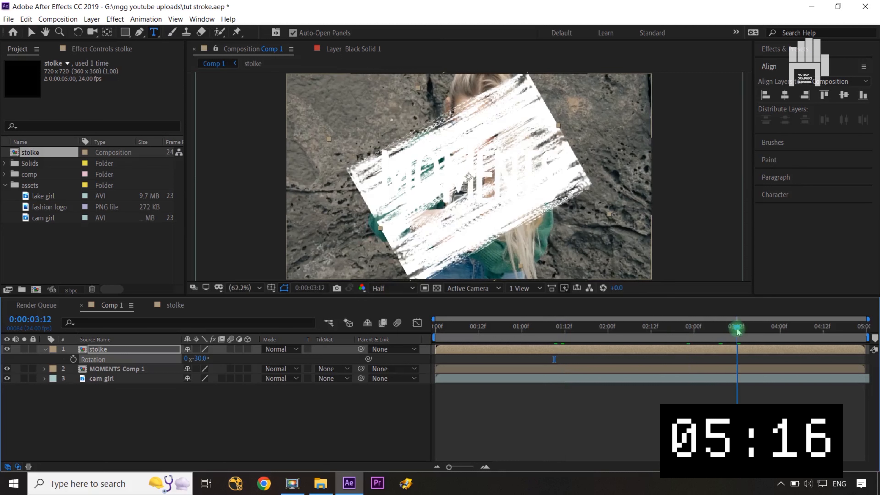
{"action": "left_click", "coordinate": [174, 350]}
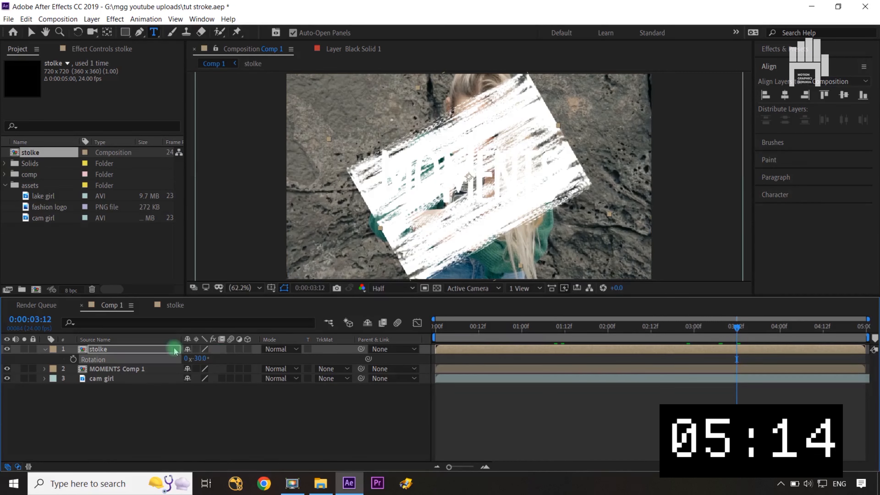
{"action": "key", "text": "p"}
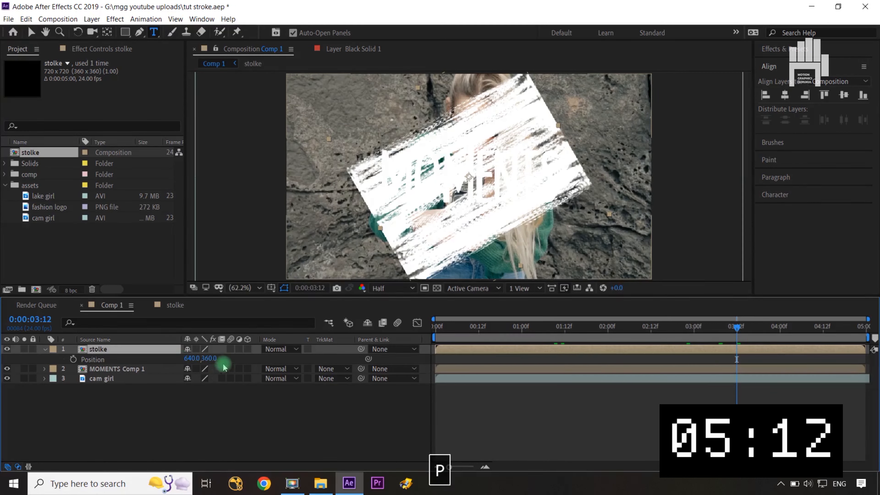
{"action": "left_click_drag", "start_coordinate": [210, 357], "coordinate": [203, 360]}
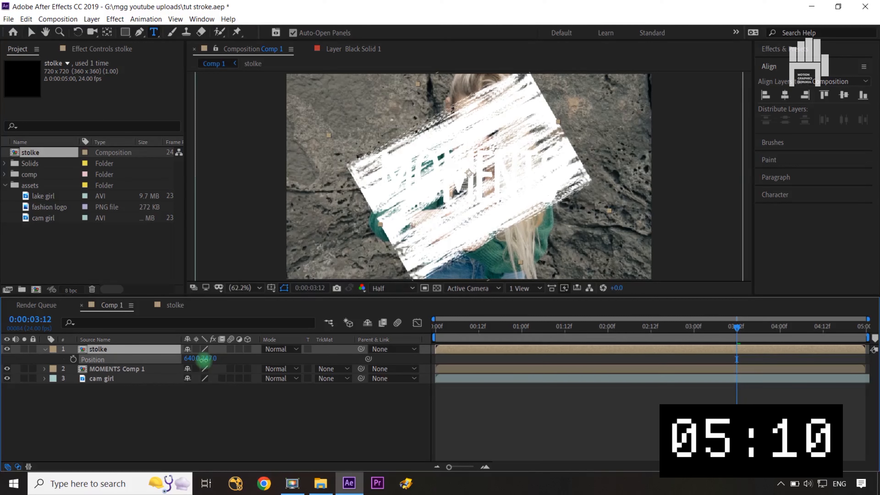
{"action": "left_click", "coordinate": [661, 349]}
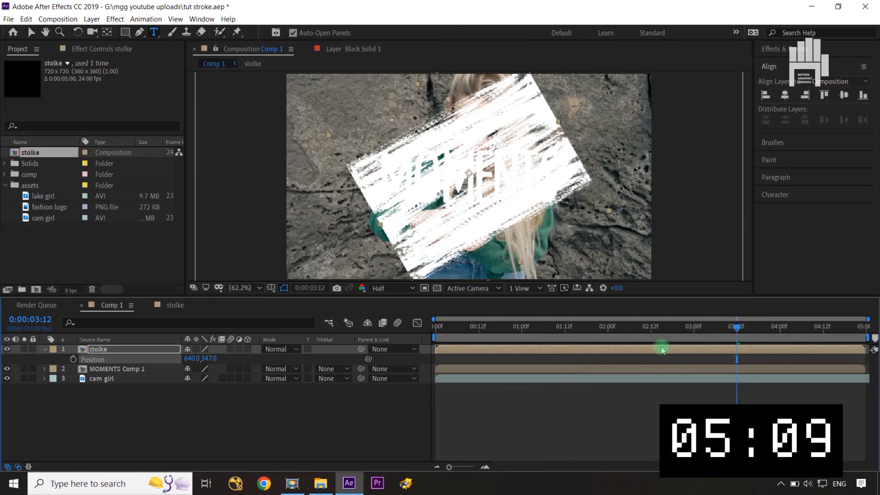
{"action": "left_click", "coordinate": [44, 351]}
Try the stolke layer as an alpha inverted matte for MOMENTS Comp 1 and preview it along the timeline.
{"action": "left_click", "coordinate": [329, 359]}
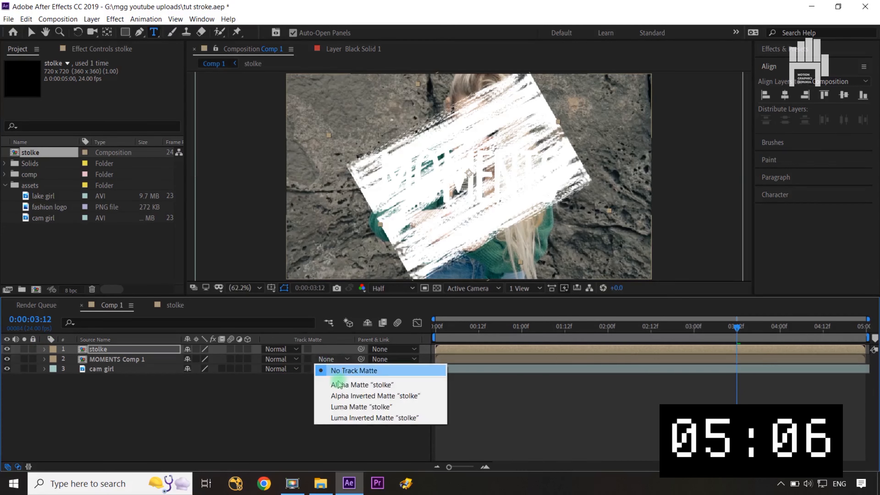
{"action": "left_click", "coordinate": [341, 395]}
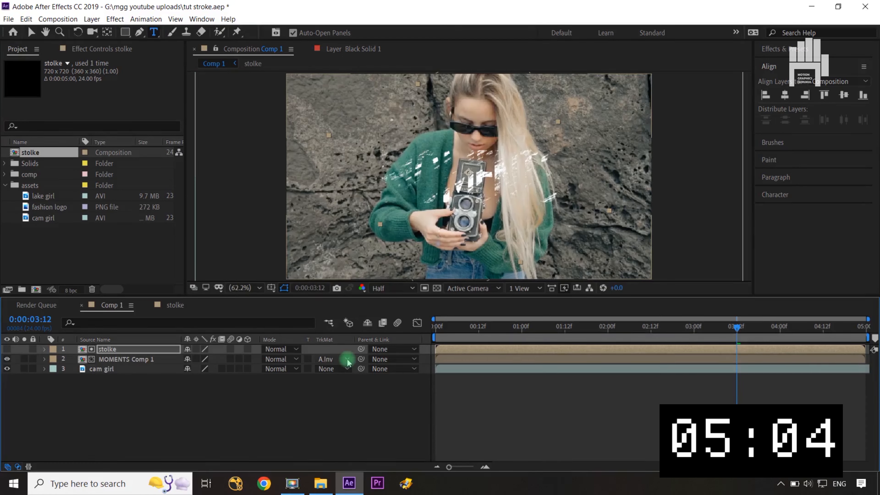
{"action": "left_click_drag", "start_coordinate": [749, 339], "coordinate": [419, 359]}
{"action": "left_click_drag", "start_coordinate": [494, 353], "coordinate": [703, 346]}
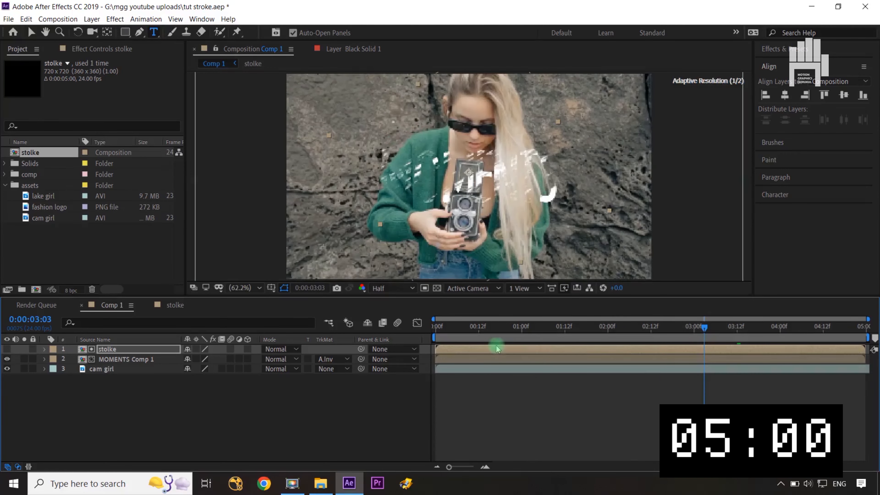
Set the track matte of MOMENTS Comp 1 to Alpha Matte "stolke" and check the reveal.
{"action": "left_click", "coordinate": [345, 359]}
{"action": "left_click", "coordinate": [350, 385]}
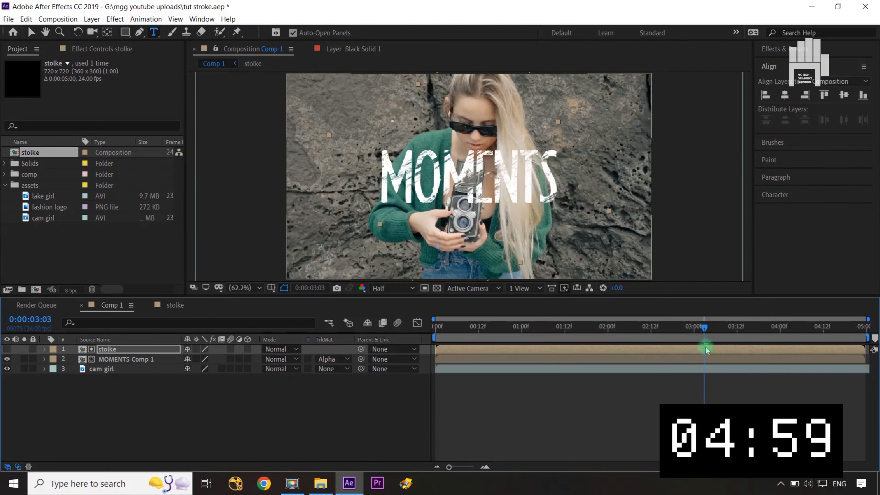
{"action": "mouse_move", "coordinate": [704, 327]}
{"action": "left_mouse_down"}
{"action": "mouse_move", "coordinate": [438, 339]}
{"action": "mouse_move", "coordinate": [692, 335]}
{"action": "left_mouse_up"}
{"action": "left_click", "coordinate": [331, 402]}
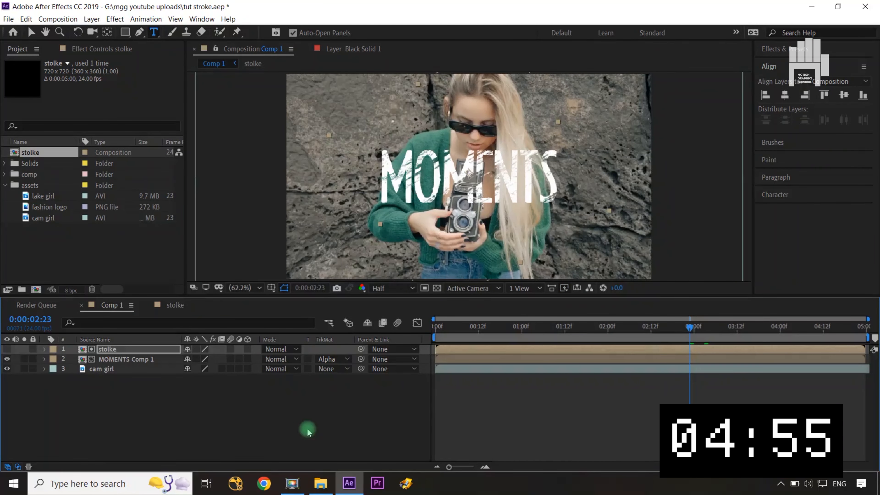
Duplicate the stolke matte layer and the MOMENTS Comp 1 layer together.
{"action": "left_click", "coordinate": [131, 359]}
{"action": "left_click", "coordinate": [133, 350], "text": "ctrl"}
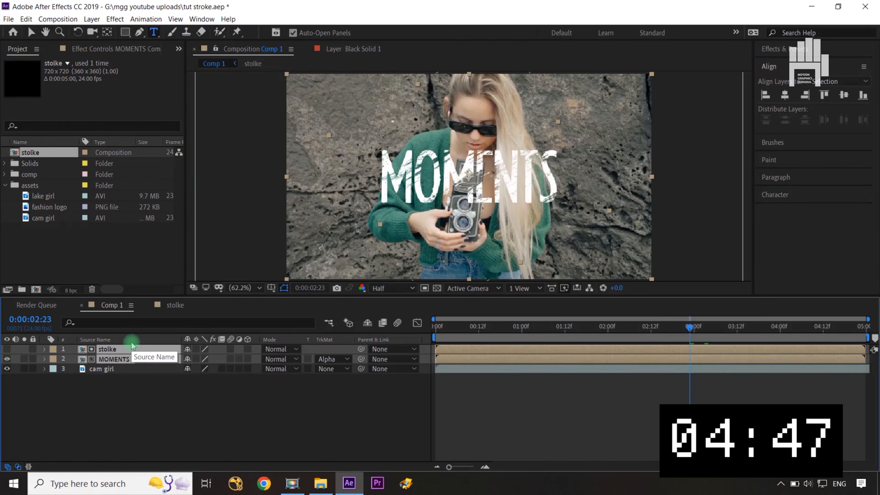
{"action": "key", "text": "ctrl+d"}
{"action": "left_click", "coordinate": [157, 409]}
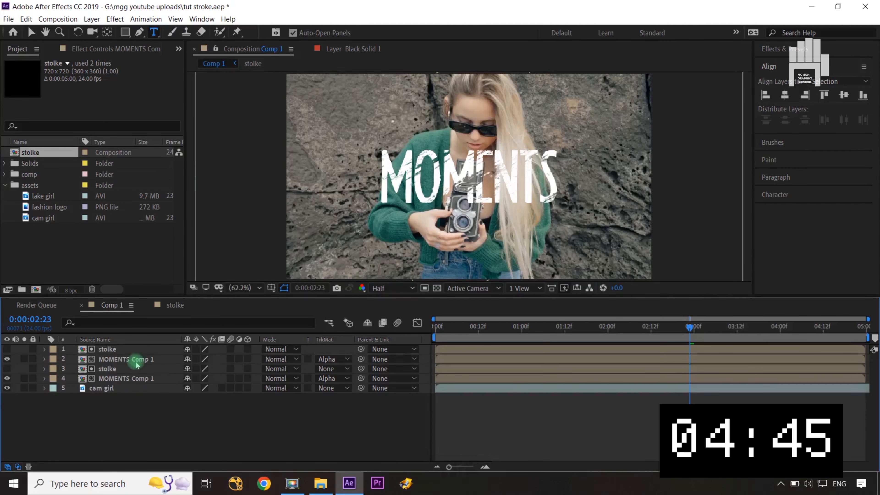
Duplicate the stolke composition in the project and replace the source of the topmost stolke layer with the copy.
{"action": "left_click", "coordinate": [132, 350]}
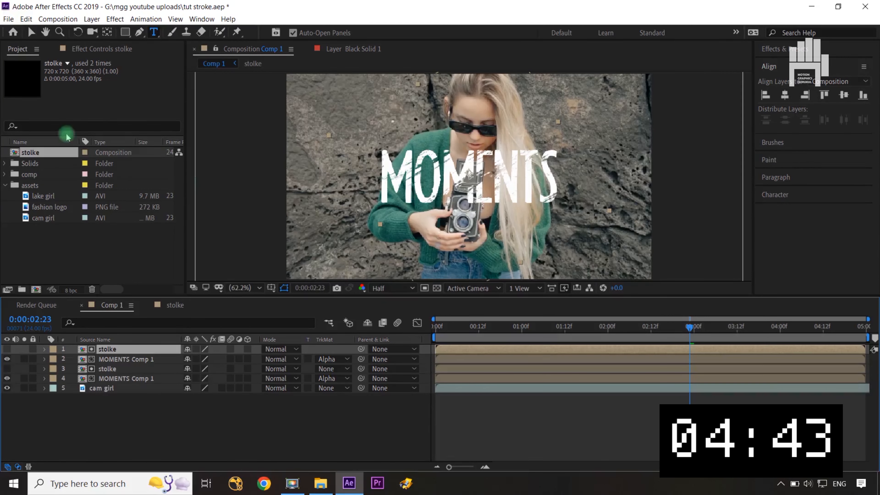
{"action": "left_click", "coordinate": [42, 158]}
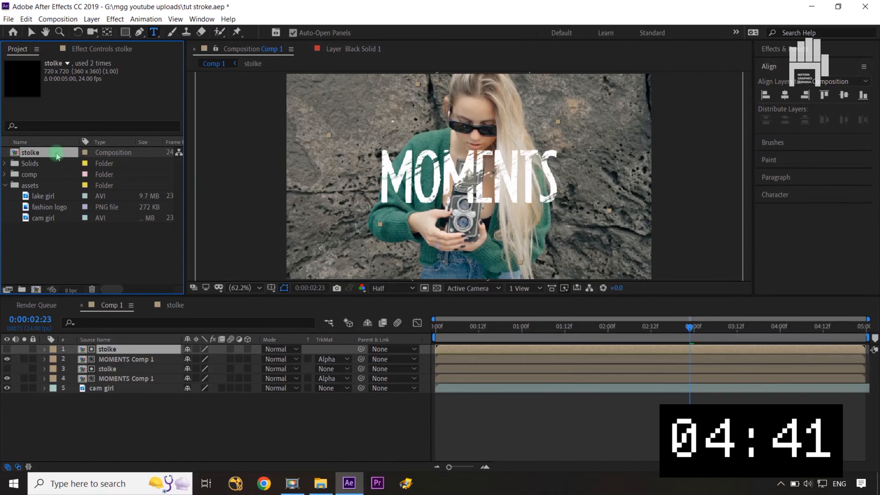
{"action": "key", "text": "ctrl+d"}
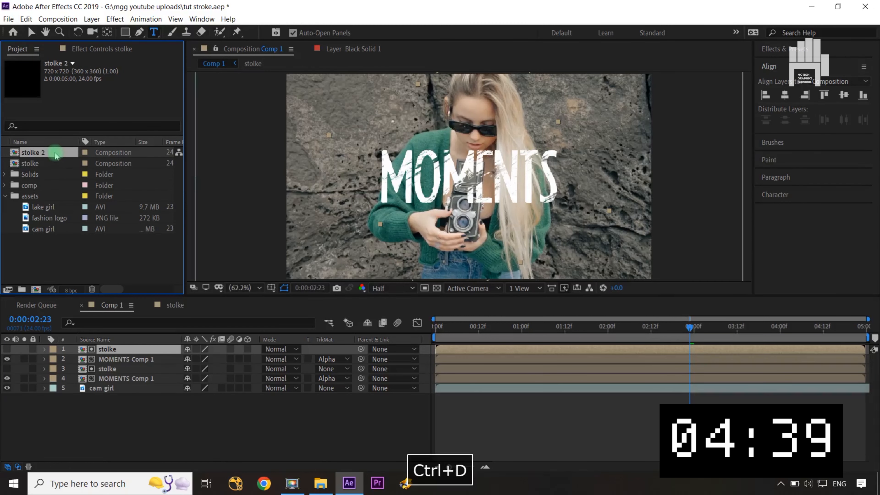
{"action": "left_click_drag", "start_coordinate": [56, 156], "coordinate": [121, 352]}
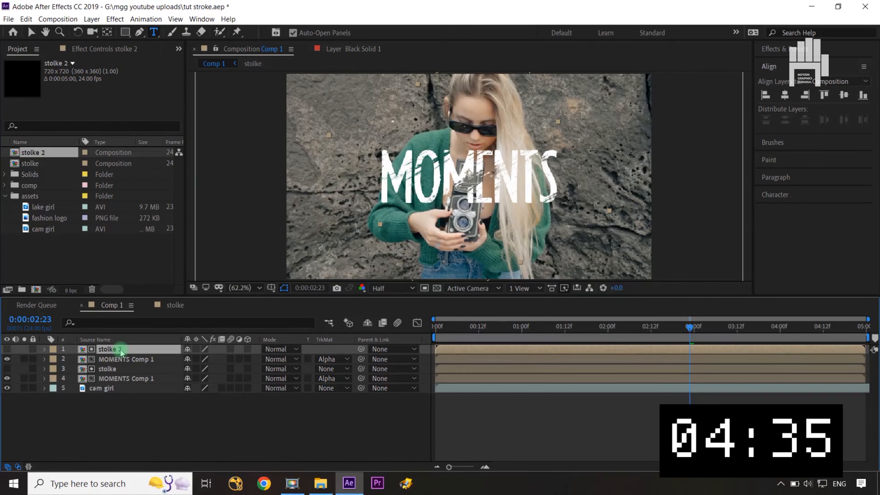
Inside the stolke 2 composition, duplicate the Black Solid 1 layer and delay the upper copy by about 12 frames.
{"action": "double_click", "coordinate": [118, 350]}
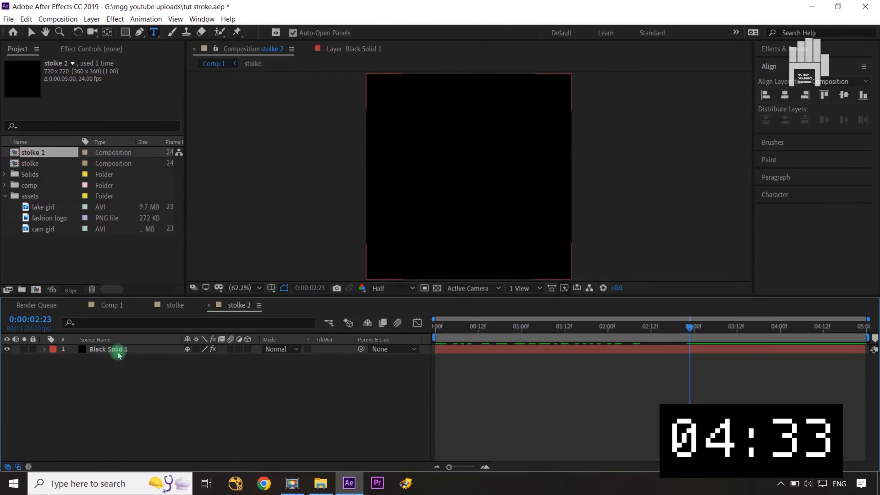
{"action": "left_click", "coordinate": [176, 397]}
{"action": "left_click", "coordinate": [146, 349]}
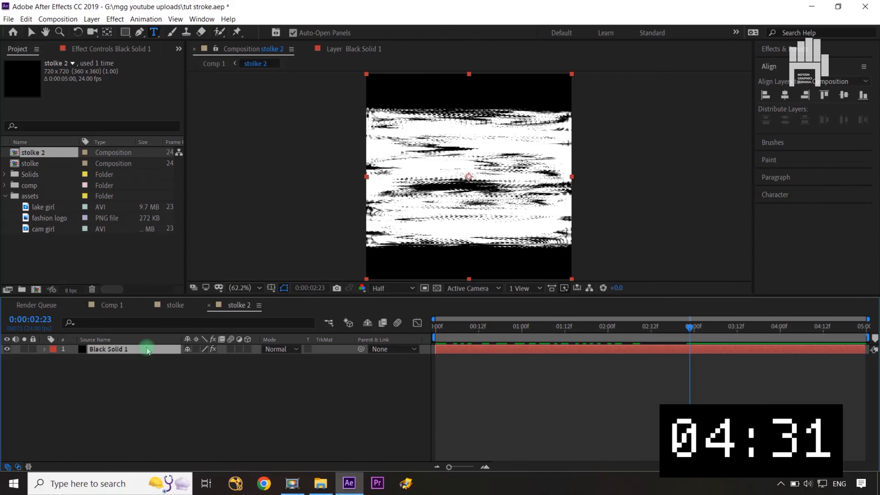
{"action": "key", "text": "ctrl+d"}
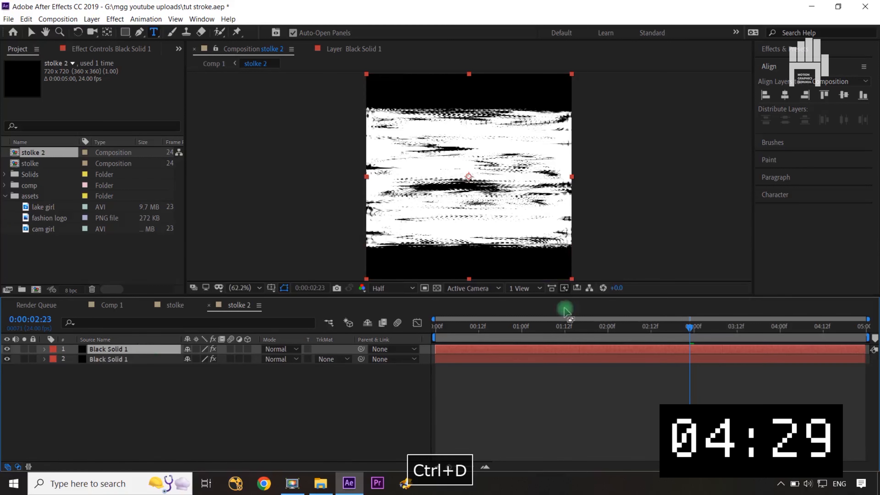
{"action": "left_click_drag", "start_coordinate": [462, 348], "coordinate": [504, 355]}
{"action": "left_click", "coordinate": [204, 391]}
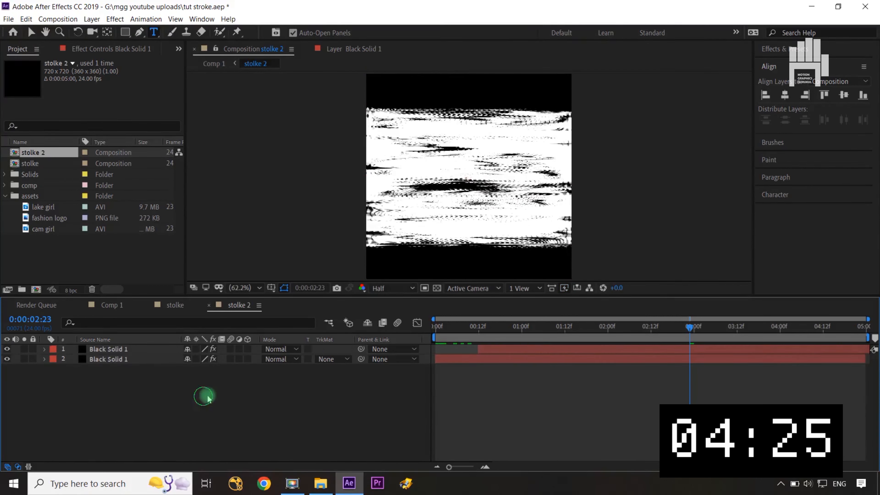
Set the lower Black Solid 1 layer's track matte to Alpha Inverted Matte "Black Solid 1" and preview the result near the end.
{"action": "left_click", "coordinate": [345, 359]}
{"action": "left_click", "coordinate": [356, 396]}
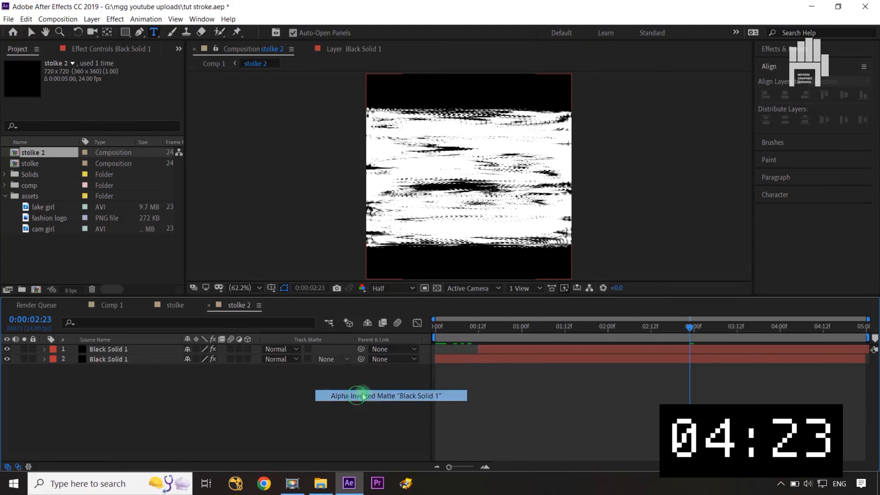
{"action": "left_click_drag", "start_coordinate": [686, 326], "coordinate": [826, 347]}
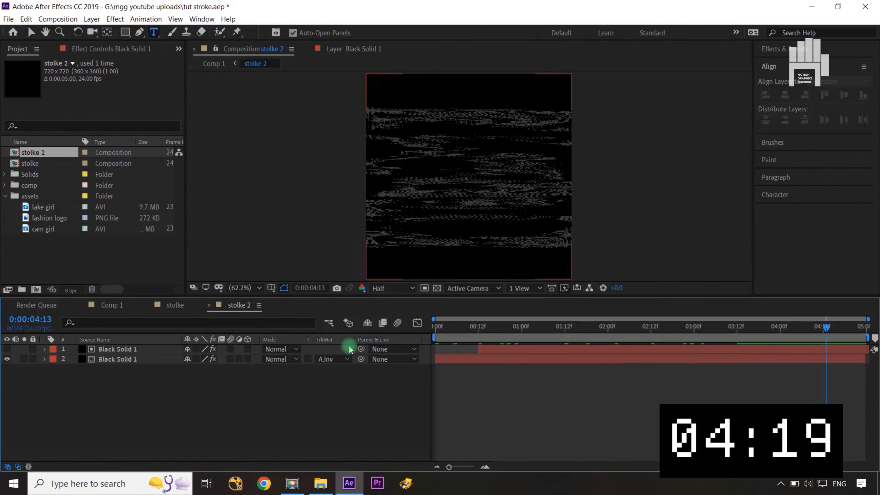
In Comp 1, apply the Transform effect to the upper MOMENTS Comp 1 layer and set its scale to 110.
{"action": "left_click", "coordinate": [111, 306]}
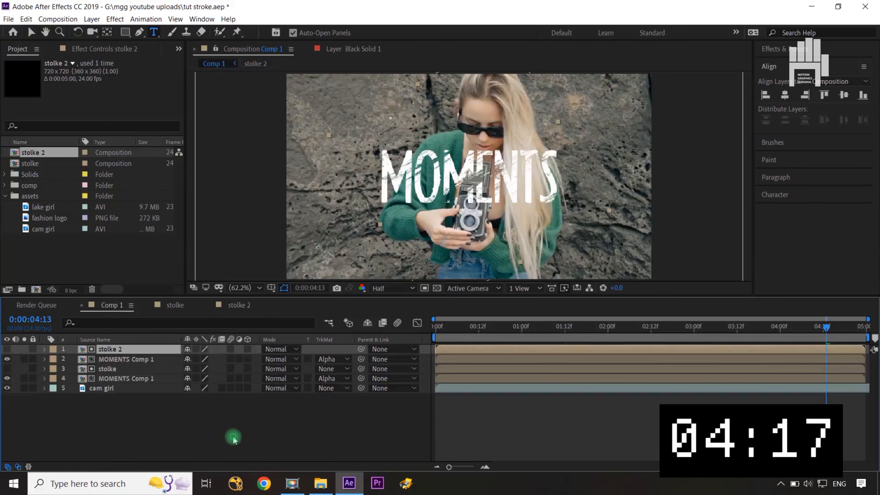
{"action": "left_click", "coordinate": [128, 363]}
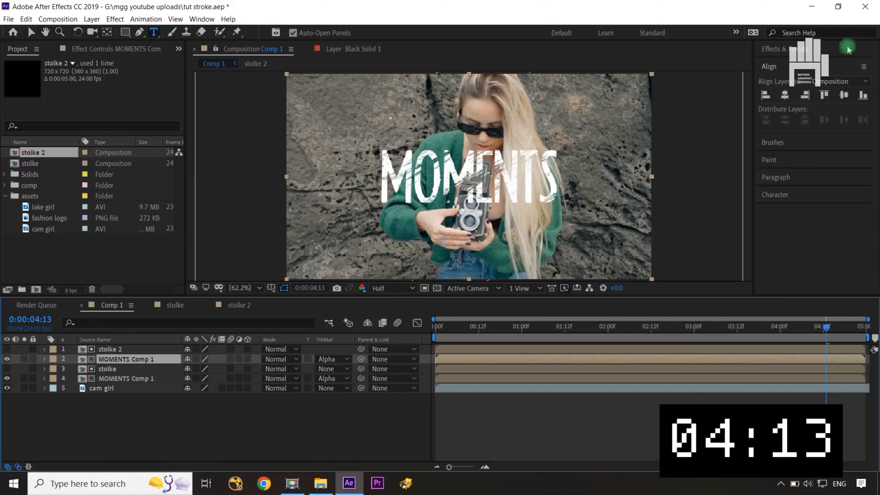
{"action": "left_click", "coordinate": [803, 44]}
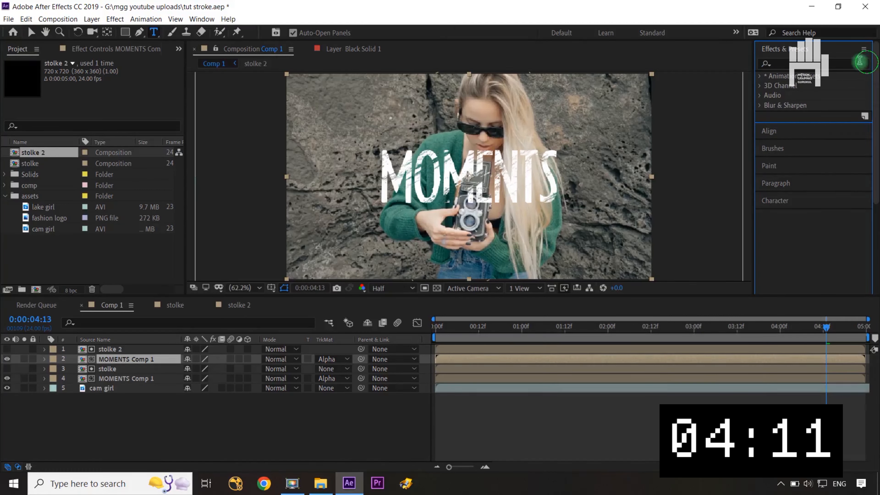
{"action": "left_click", "coordinate": [865, 64]}
{"action": "type", "text": "trans"}
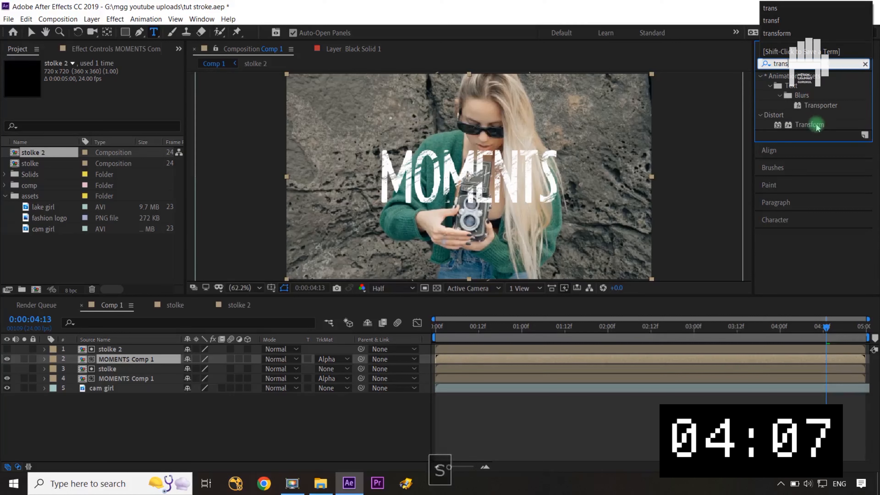
{"action": "mouse_move", "coordinate": [809, 124]}
{"action": "left_mouse_down"}
{"action": "mouse_move", "coordinate": [155, 344]}
{"action": "mouse_move", "coordinate": [146, 358]}
{"action": "left_mouse_up"}
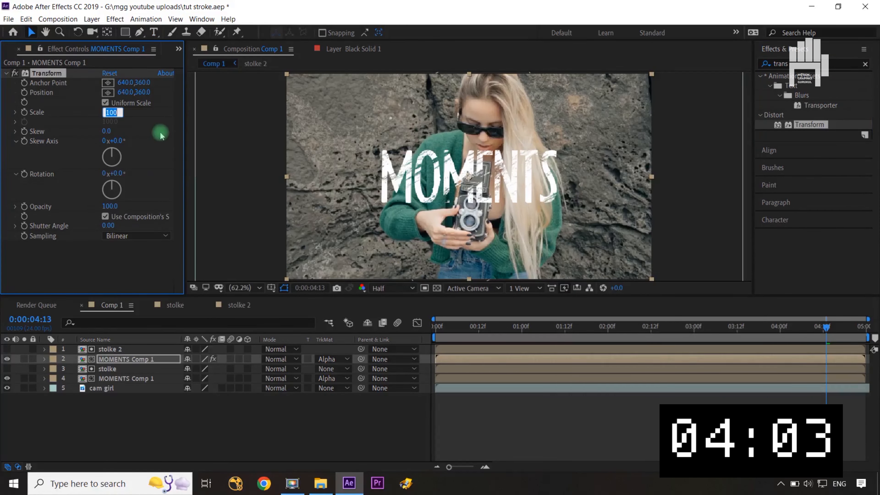
{"action": "type", "text": "1"}
{"action": "left_click", "coordinate": [155, 138]}
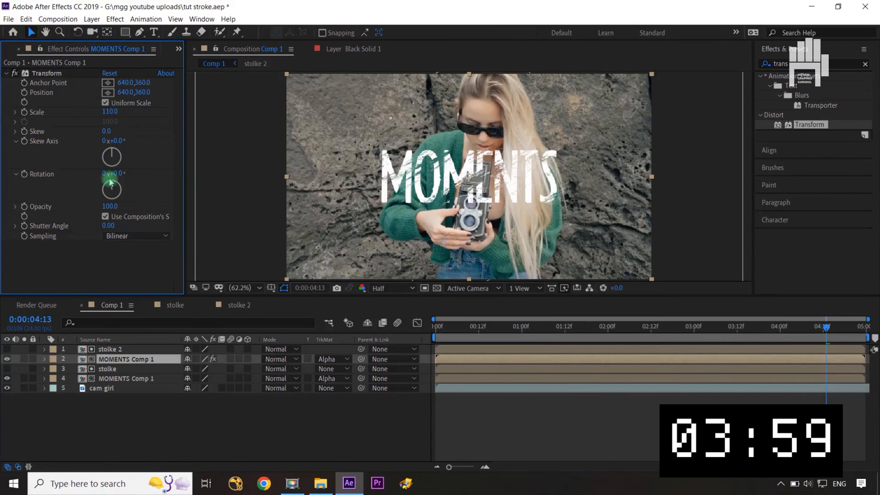
{"action": "left_click", "coordinate": [187, 392]}
Delay the stolke layer and the lower MOMENTS Comp 1 layer together by about 12 frames.
{"action": "left_click", "coordinate": [127, 360]}
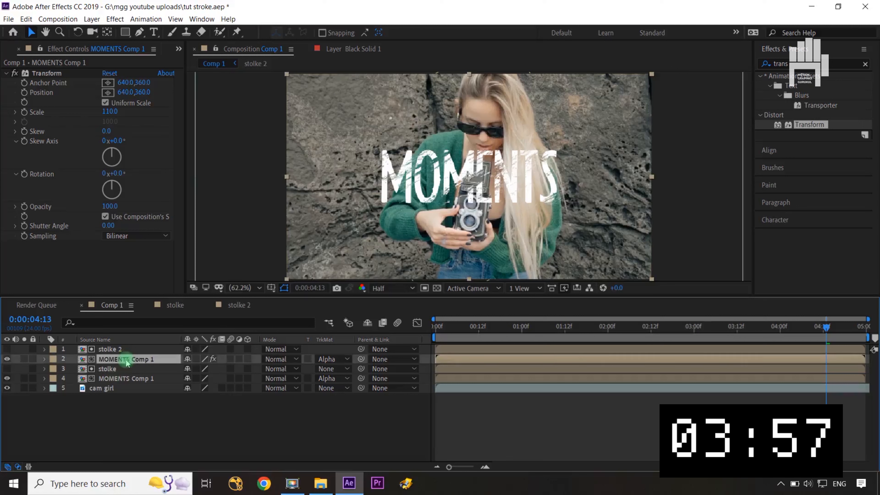
{"action": "left_click", "coordinate": [121, 369]}
{"action": "left_click", "coordinate": [121, 378], "text": "ctrl"}
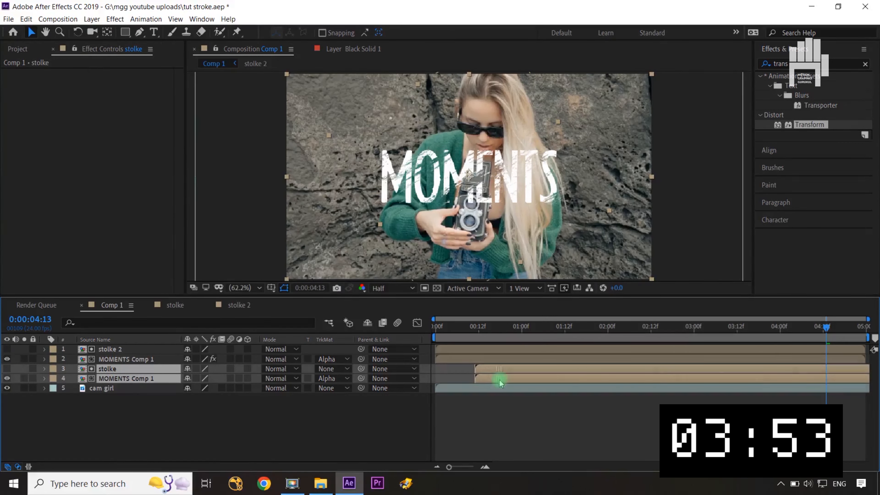
{"action": "left_click", "coordinate": [315, 421]}
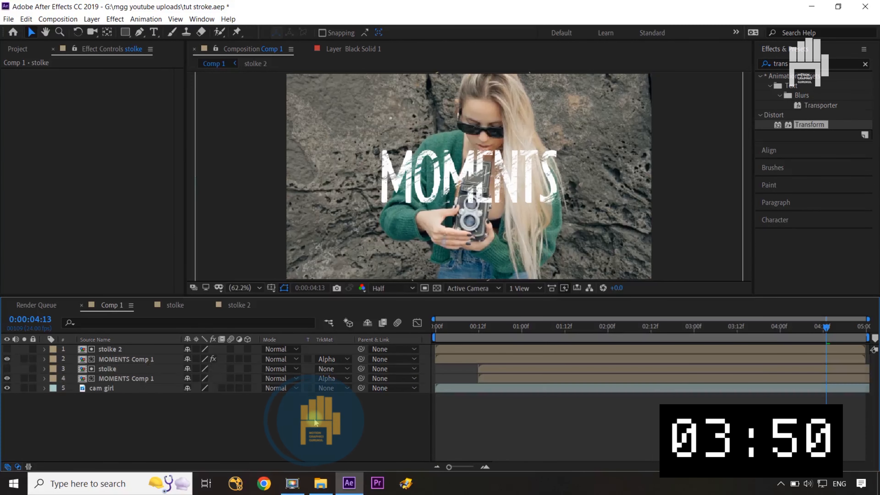
Apply the Time Displacement effect to the lower MOMENTS Comp 1 layer.
{"action": "left_click", "coordinate": [131, 379]}
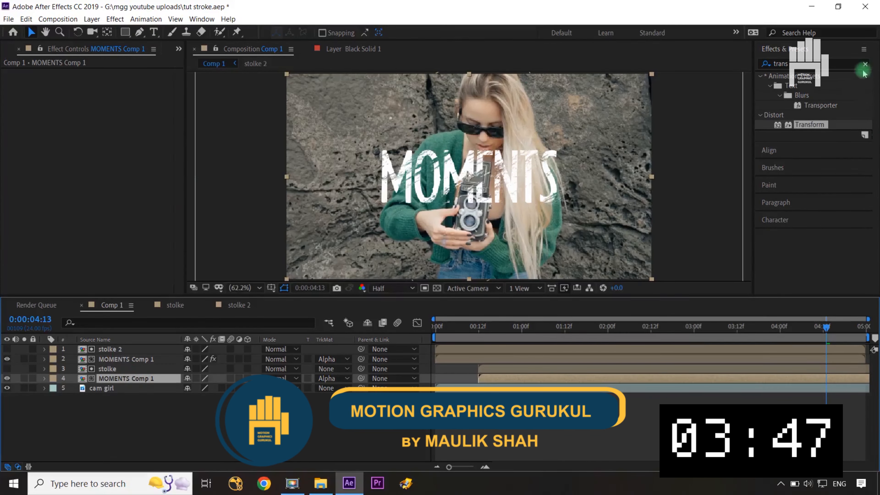
{"action": "left_click", "coordinate": [858, 62]}
{"action": "type", "text": "ti"}
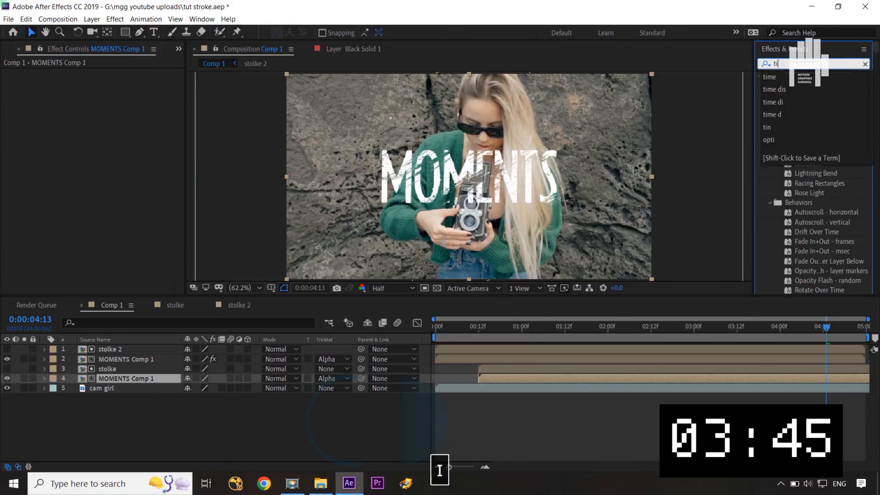
{"action": "type", "text": "me dis"}
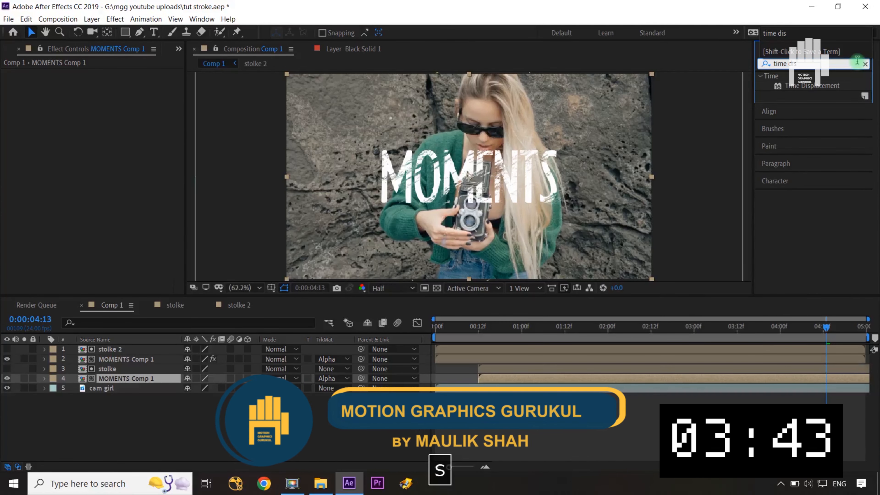
{"action": "left_click_drag", "start_coordinate": [811, 86], "coordinate": [160, 378]}
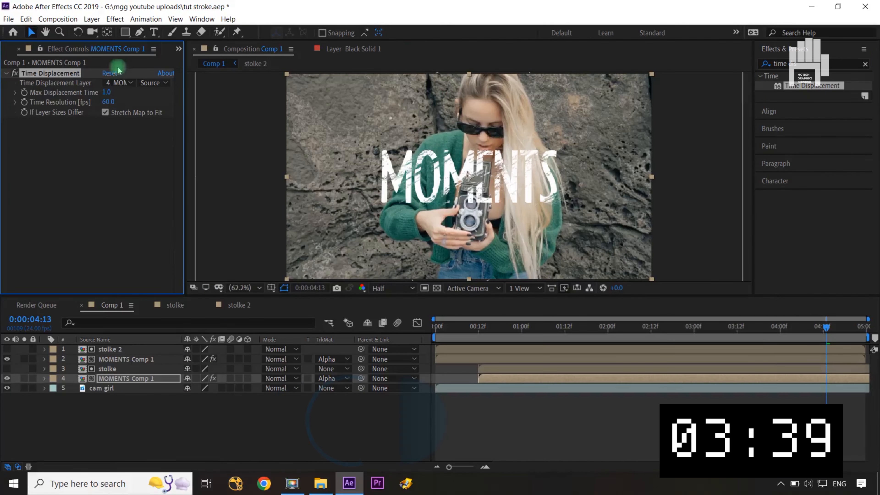
Use stolke 2 as the time displacement layer, sourced from Effects & Masks.
{"action": "left_click", "coordinate": [120, 83]}
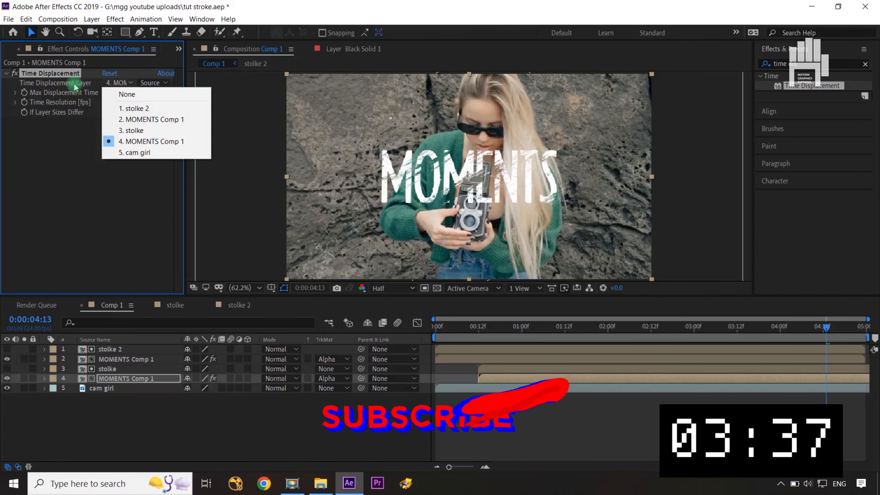
{"action": "left_click", "coordinate": [138, 108]}
{"action": "left_click", "coordinate": [163, 87]}
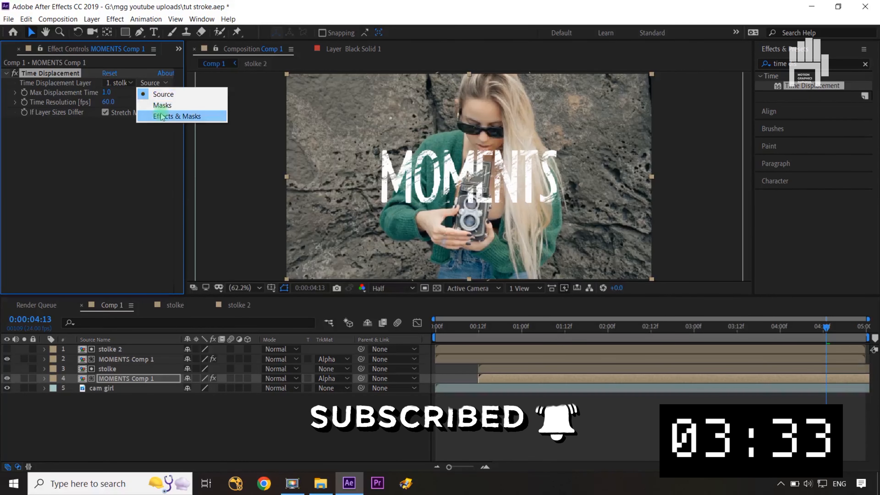
{"action": "left_click", "coordinate": [153, 115]}
Set the Time Displacement effect's max displacement time to 1.5 and its time resolution to 900 fps.
{"action": "left_click", "coordinate": [106, 92]}
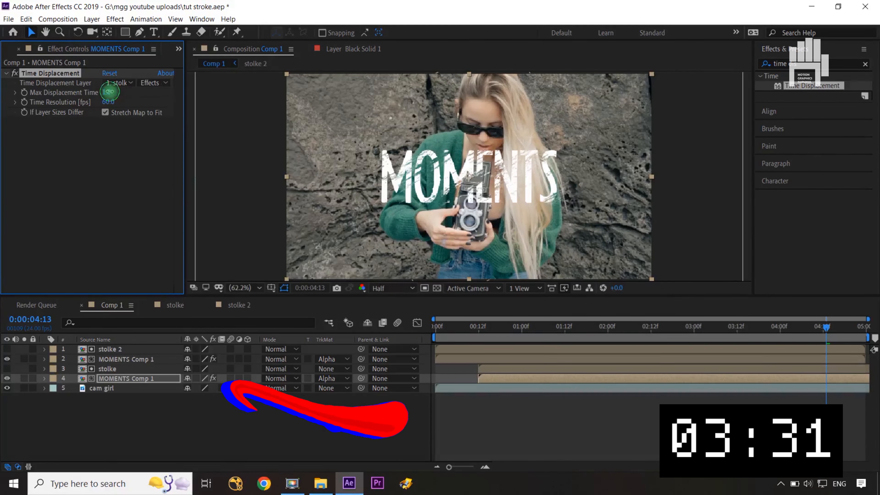
{"action": "type", "text": "1.5"}
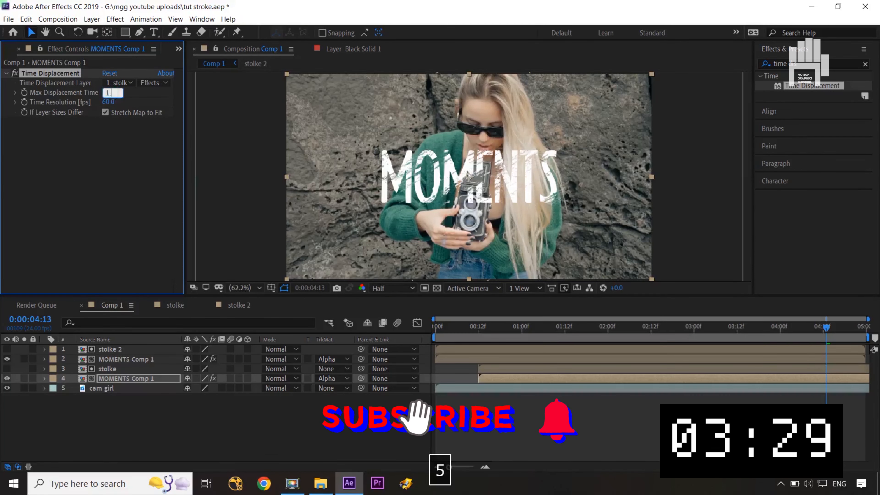
{"action": "left_click", "coordinate": [96, 169]}
{"action": "left_click", "coordinate": [113, 104]}
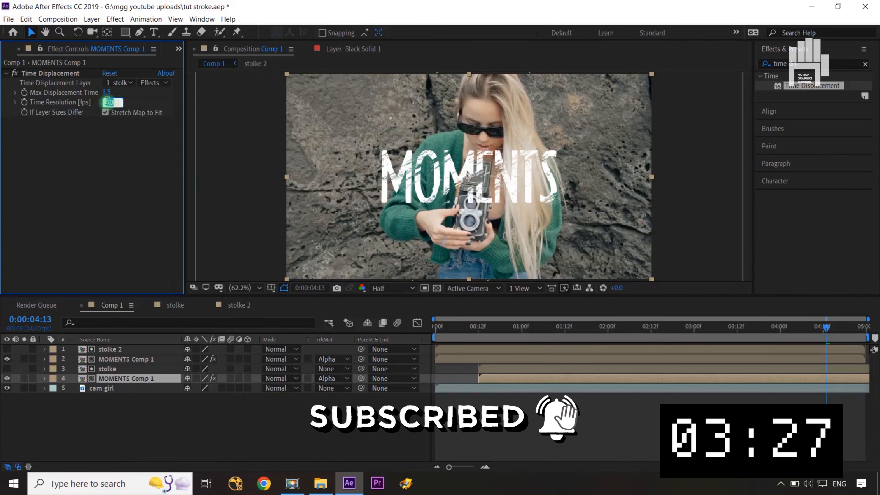
{"action": "type", "text": "900"}
{"action": "left_click", "coordinate": [123, 165]}
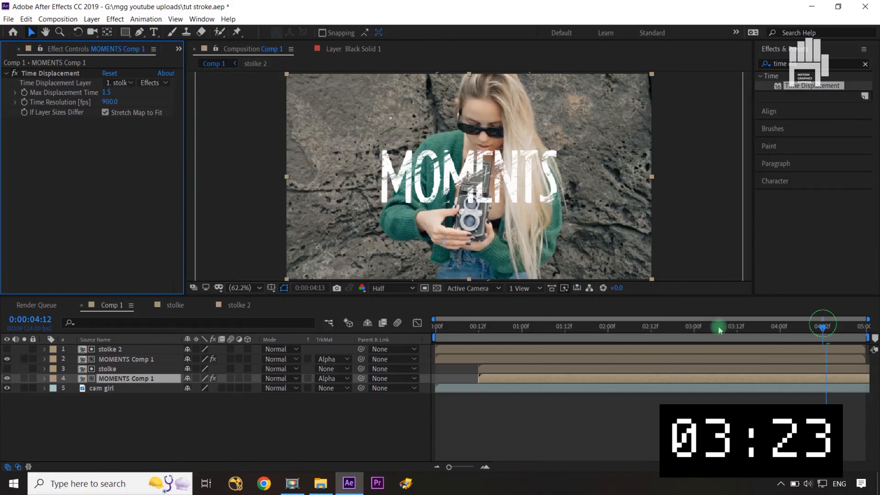
Preview the Comp 1 text reveal from the first frame.
{"action": "left_click", "coordinate": [338, 434]}
{"action": "key", "text": "space"}
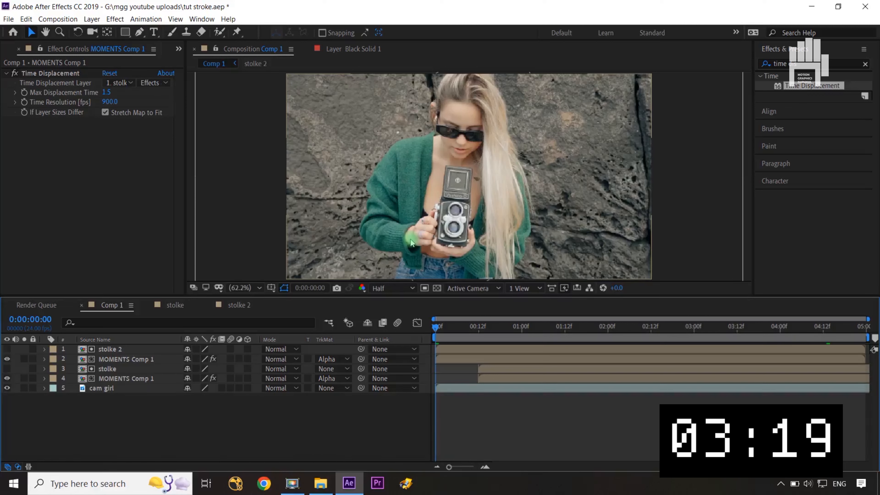
{"action": "key", "text": "space"}
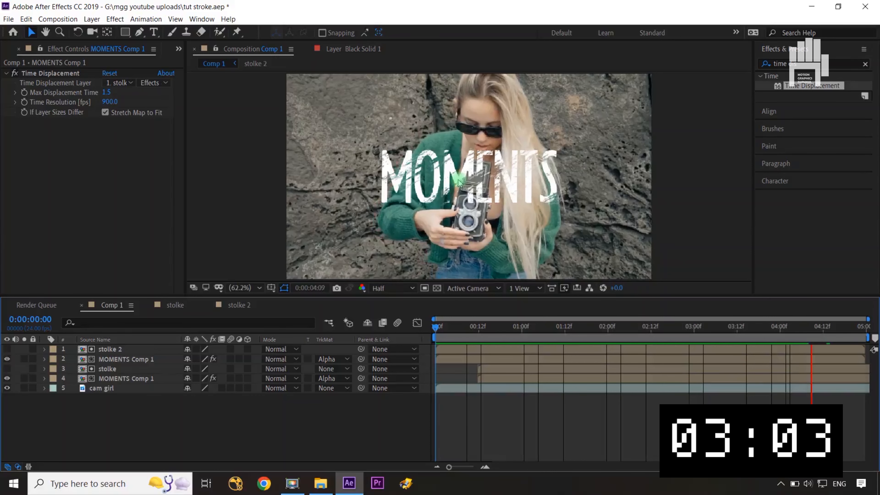
{"action": "key", "text": "space"}
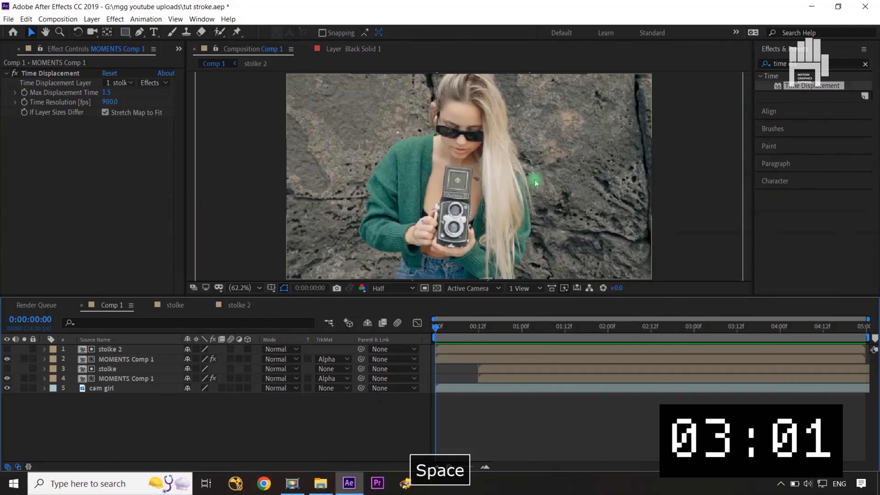
Apply the Turbulent Displace effect to the lower MOMENTS Comp 1 layer with the current time at 0:00:02:02.
{"action": "left_click_drag", "start_coordinate": [433, 328], "coordinate": [615, 327]}
{"action": "left_click", "coordinate": [865, 64]}
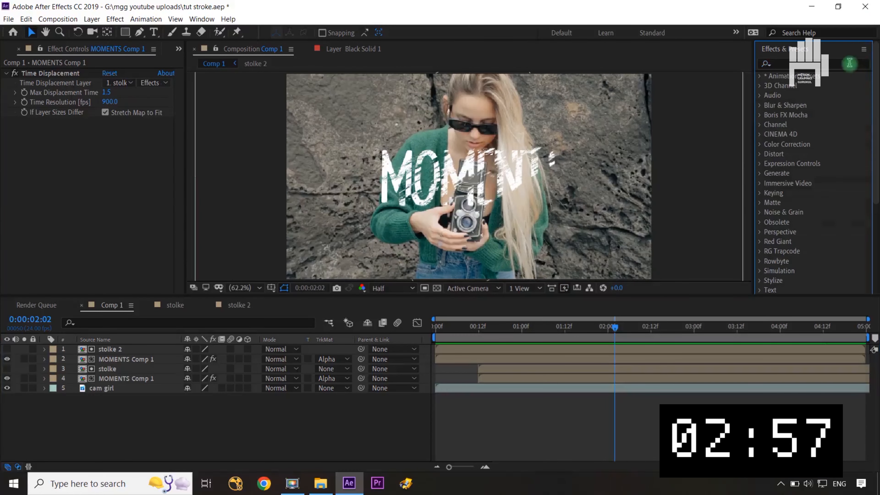
{"action": "type", "text": "trub"}
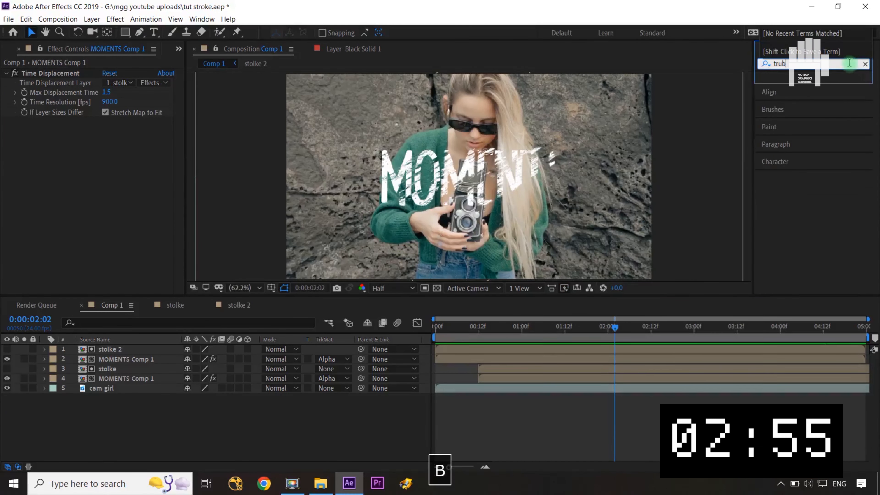
{"action": "key", "text": "BackSpace"}
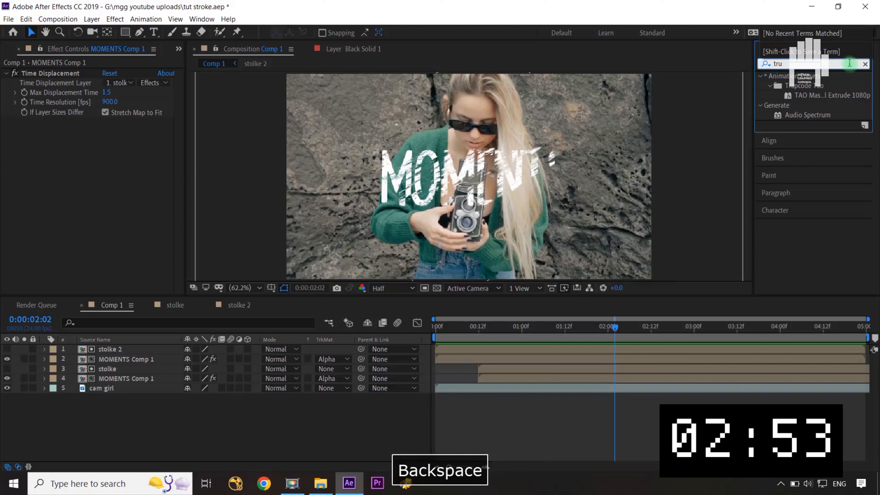
{"action": "key", "text": "BackSpace"}
{"action": "key", "text": "BackSpace"}
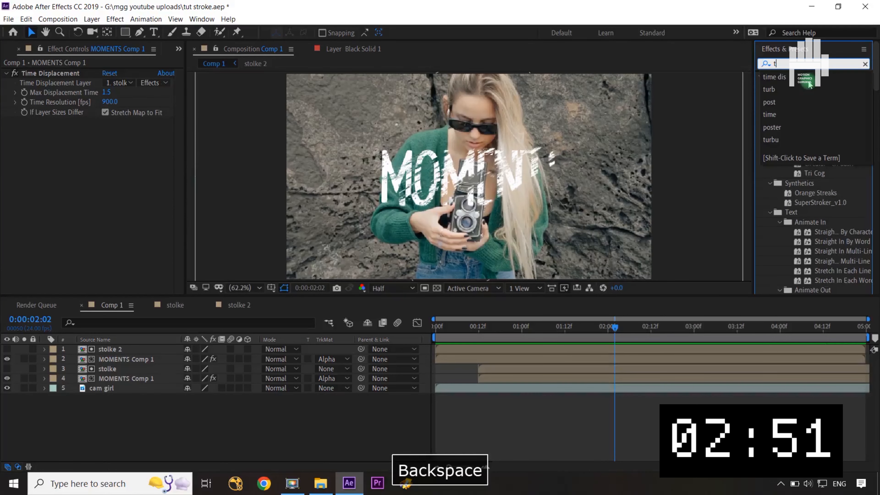
{"action": "type", "text": "ur"}
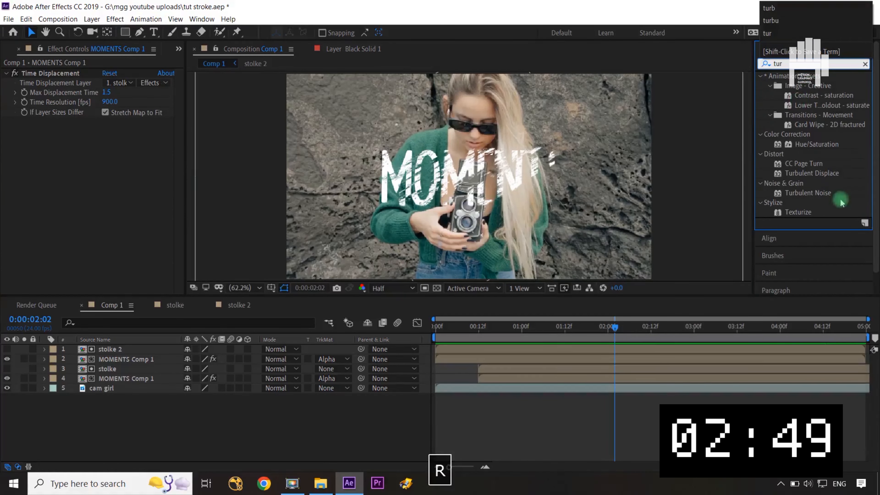
{"action": "left_click_drag", "start_coordinate": [812, 173], "coordinate": [87, 160]}
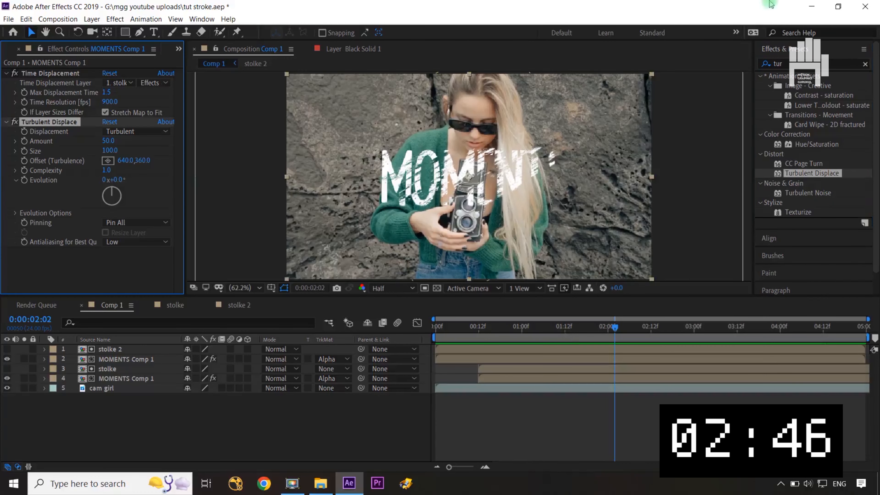
Set Turbulent Displace to Horizontal Displacement with an amount of 10 and a size of 50.
{"action": "left_click", "coordinate": [117, 132]}
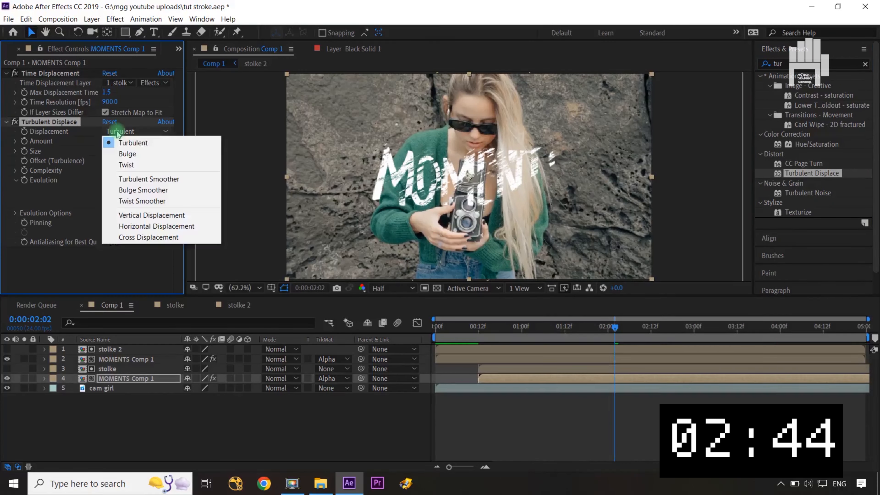
{"action": "left_click", "coordinate": [142, 227]}
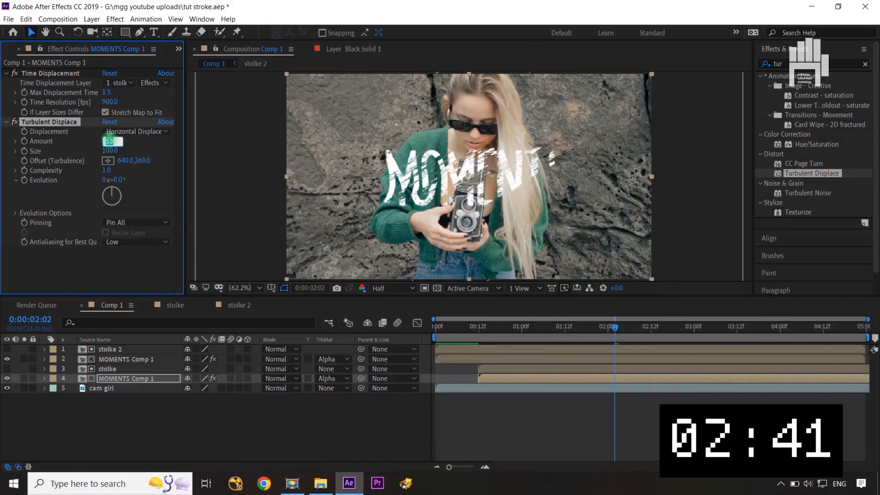
{"action": "type", "text": "10"}
{"action": "left_click", "coordinate": [132, 150]}
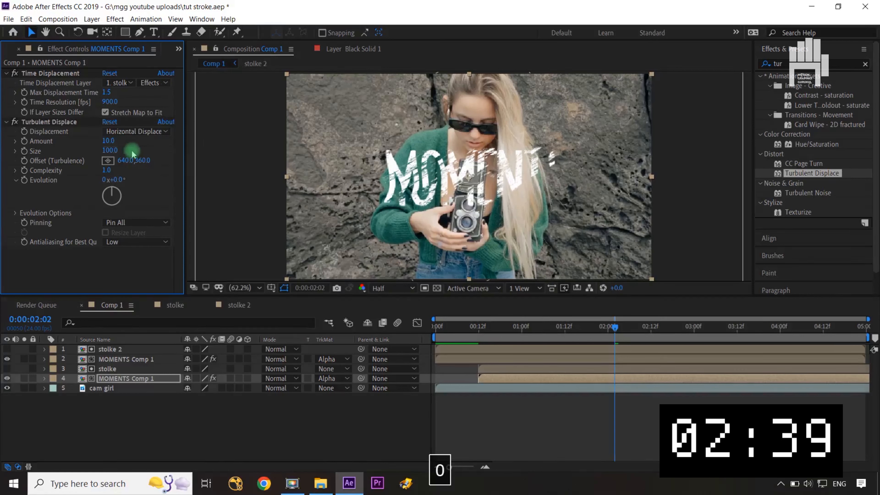
{"action": "left_click", "coordinate": [111, 151]}
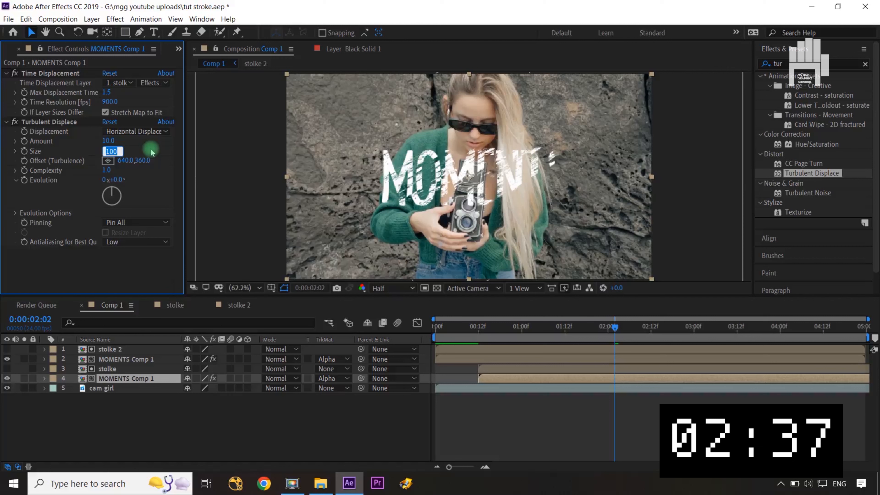
{"action": "type", "text": "50"}
{"action": "left_click", "coordinate": [144, 148]}
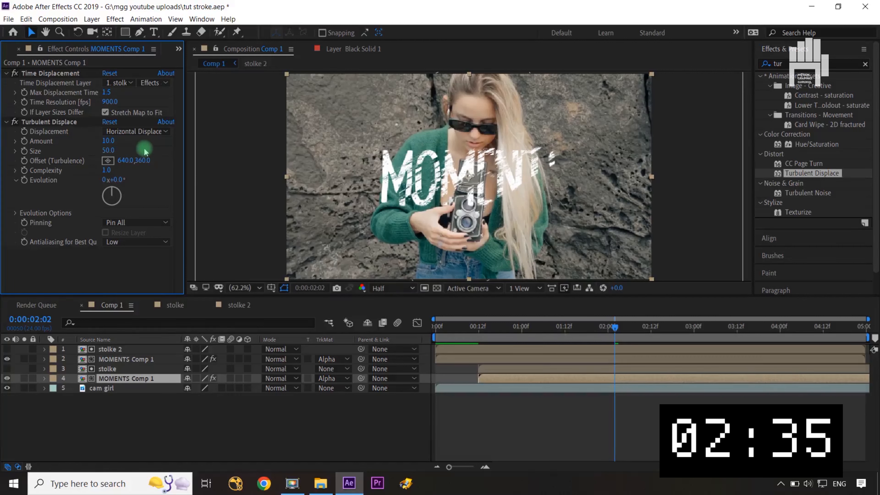
Animate the Turbulent Displace evolution on the lower MOMENTS Comp 1 layer with the expression time*500.
{"action": "left_click", "coordinate": [24, 180], "text": "alt"}
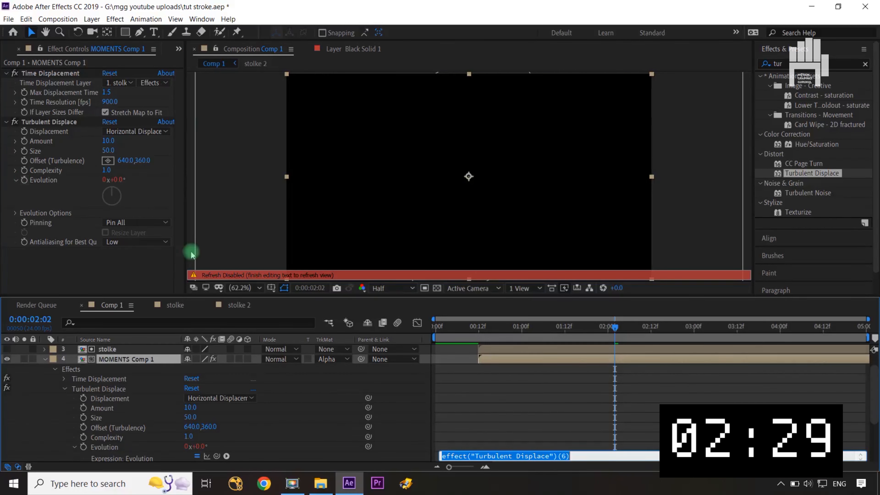
{"action": "type", "text": "time"}
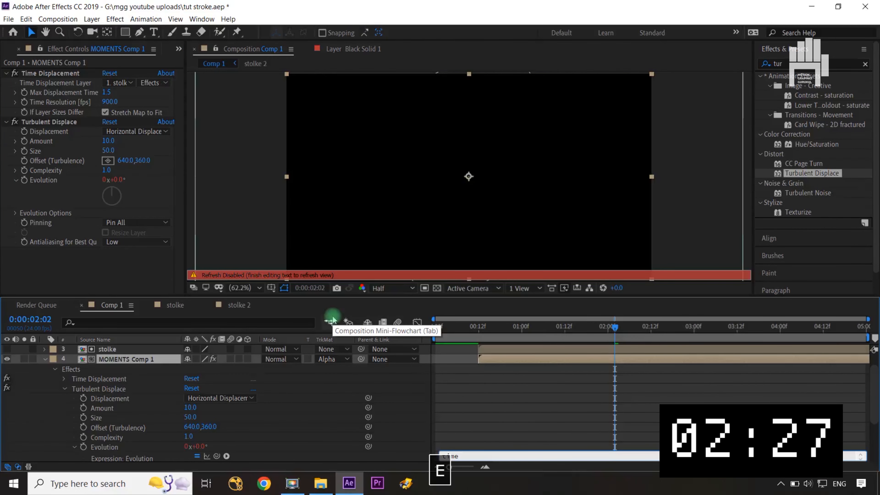
{"action": "type", "text": "*500"}
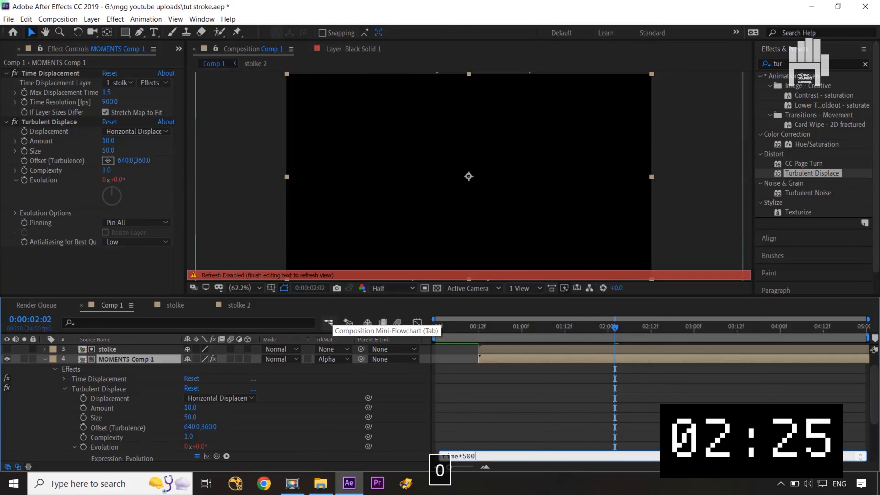
{"action": "left_click", "coordinate": [309, 397]}
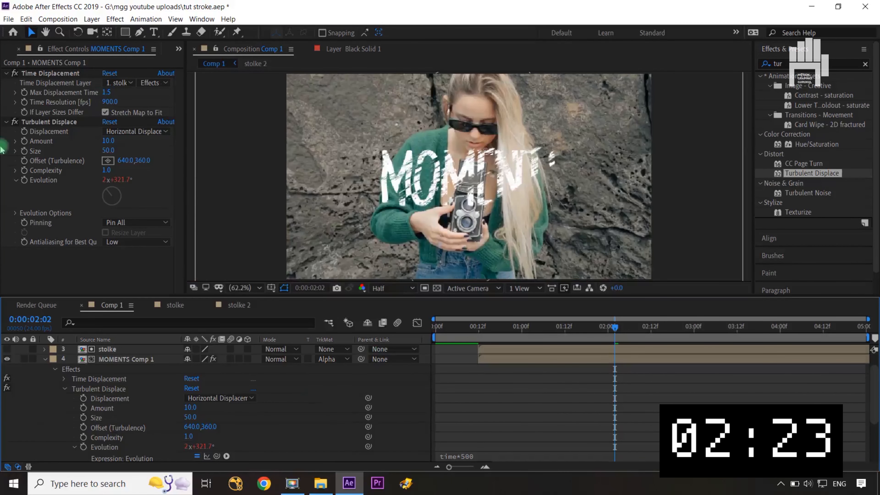
Apply the Posterize Time effect to the lower MOMENTS Comp 1 layer and set its frame rate to 4.
{"action": "left_click", "coordinate": [6, 73]}
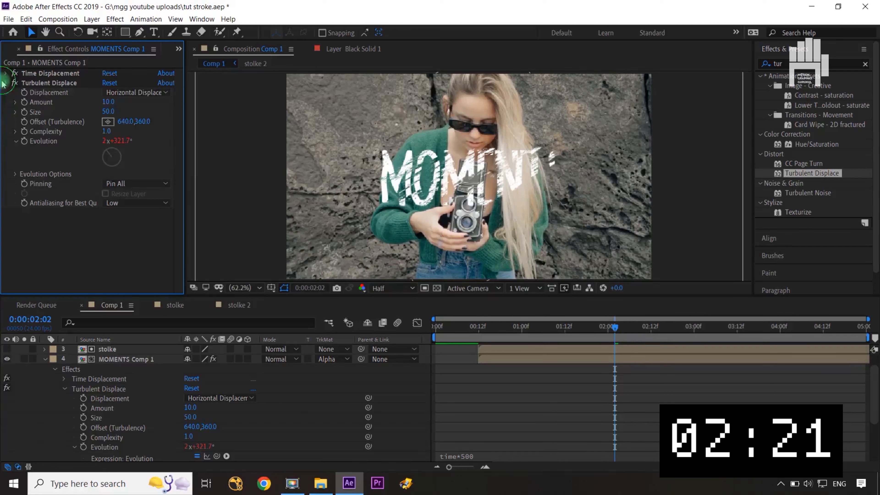
{"action": "left_click", "coordinate": [4, 83]}
{"action": "left_click", "coordinate": [865, 64]}
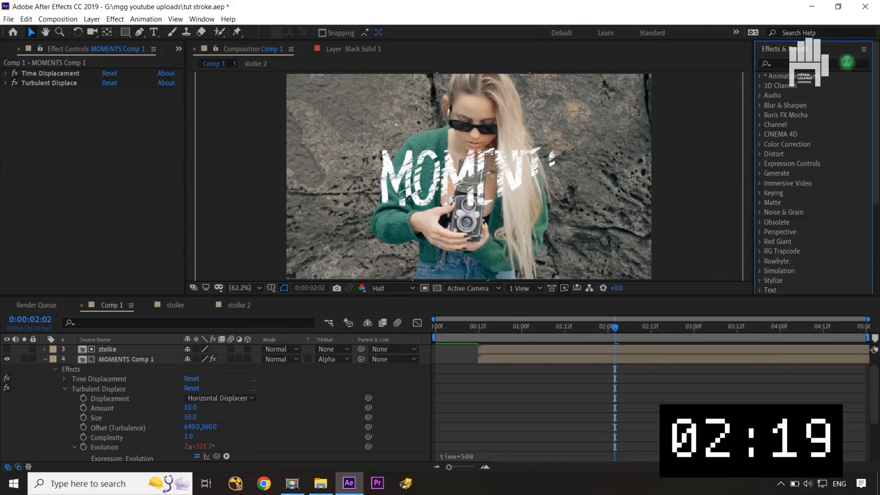
{"action": "left_click", "coordinate": [847, 61]}
{"action": "type", "text": "poster"}
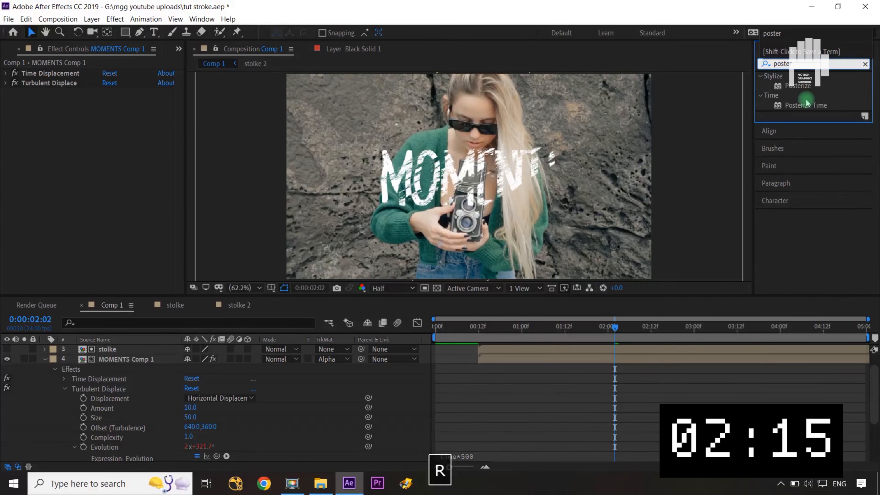
{"action": "left_click_drag", "start_coordinate": [807, 104], "coordinate": [138, 361]}
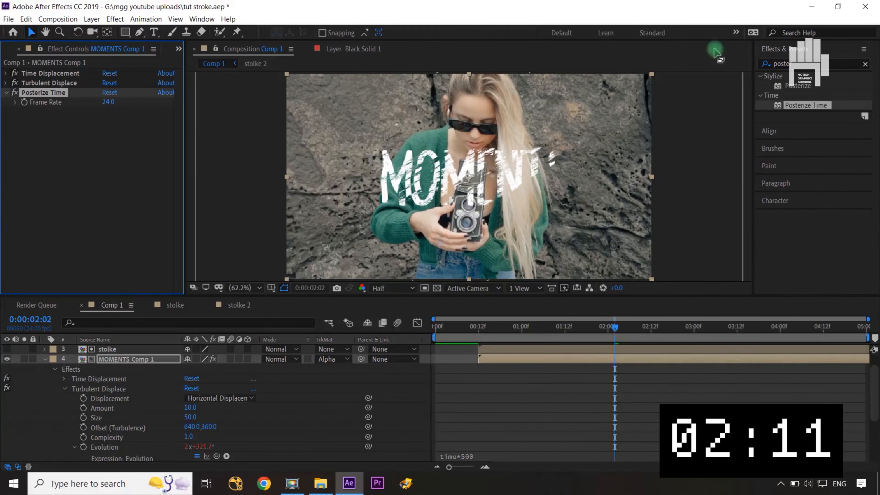
{"action": "left_click", "coordinate": [112, 104]}
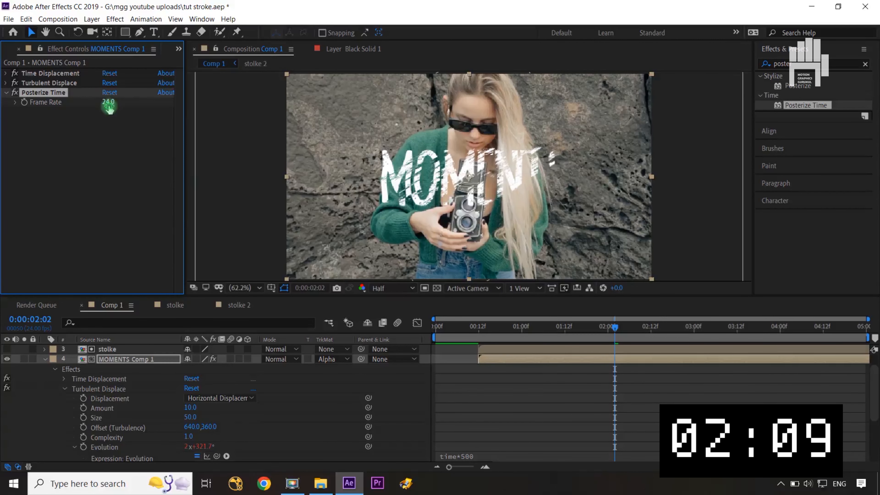
{"action": "type", "text": "4"}
{"action": "key", "text": "Return"}
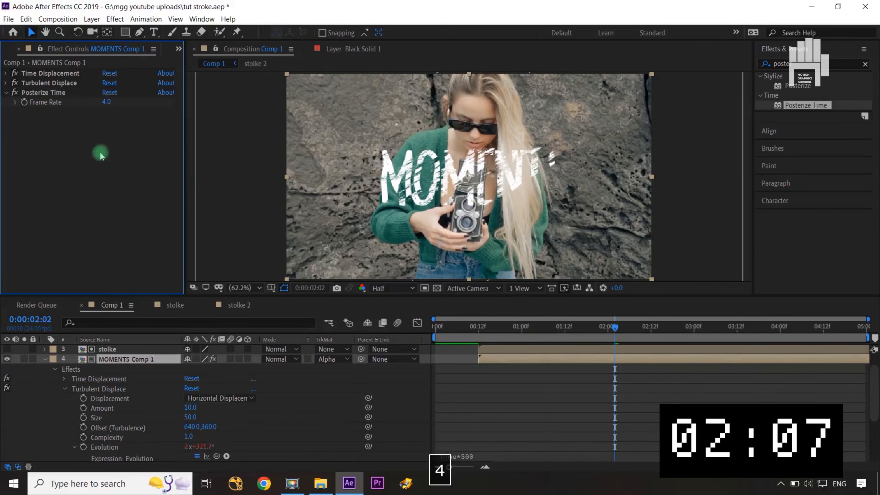
Preview the Comp 1 text reveal from the first frame with the layer's properties collapsed.
{"action": "left_click_drag", "start_coordinate": [615, 332], "coordinate": [436, 329]}
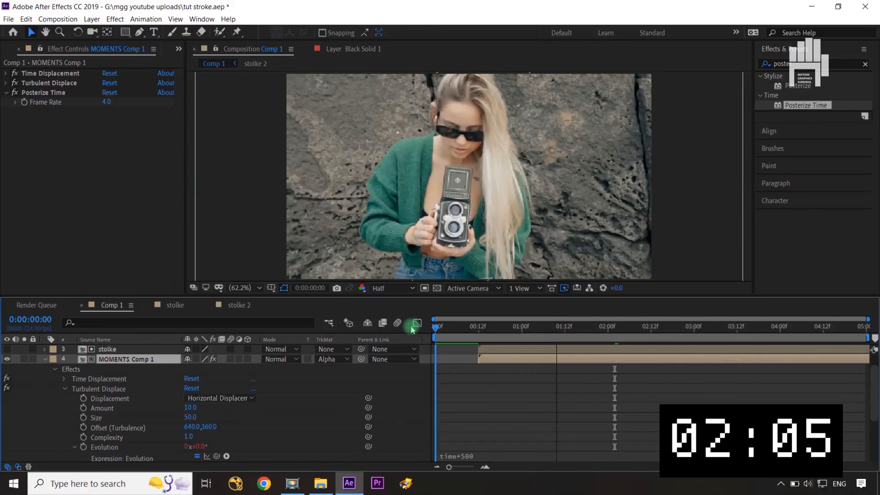
{"action": "left_click", "coordinate": [46, 363]}
{"action": "left_click", "coordinate": [46, 363]}
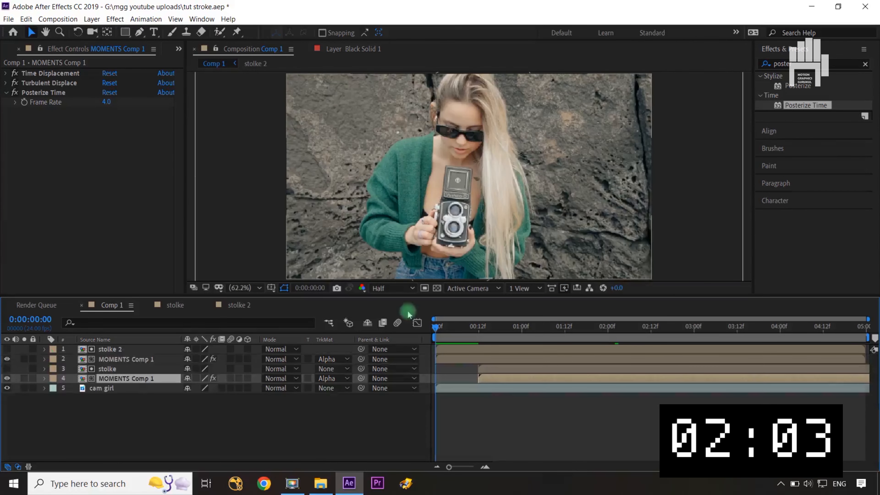
{"action": "key", "text": "space"}
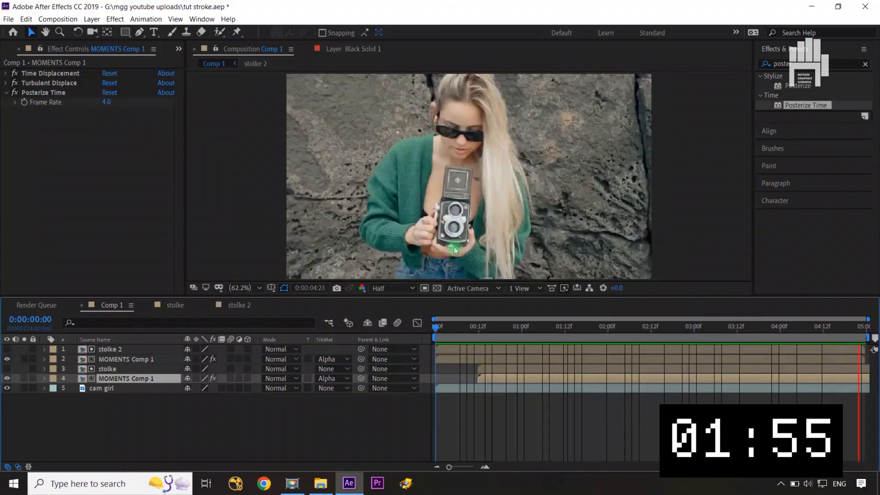
{"action": "key", "text": "space"}
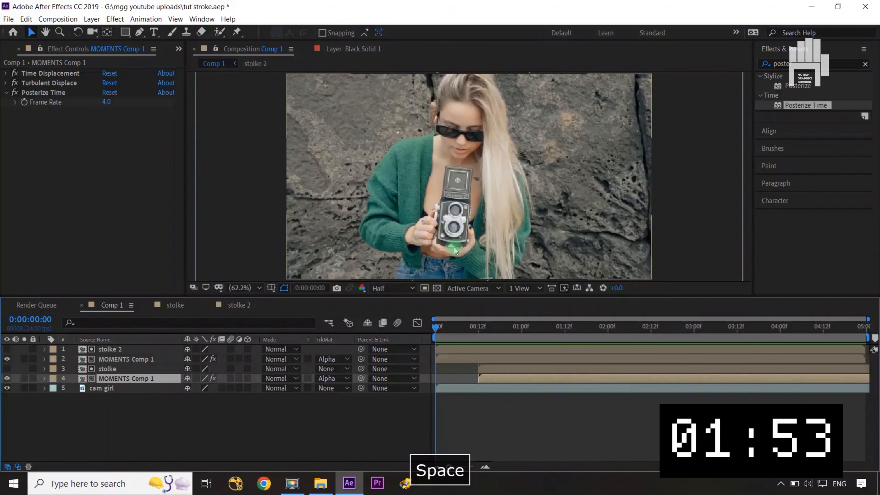
{"action": "key", "text": "space"}
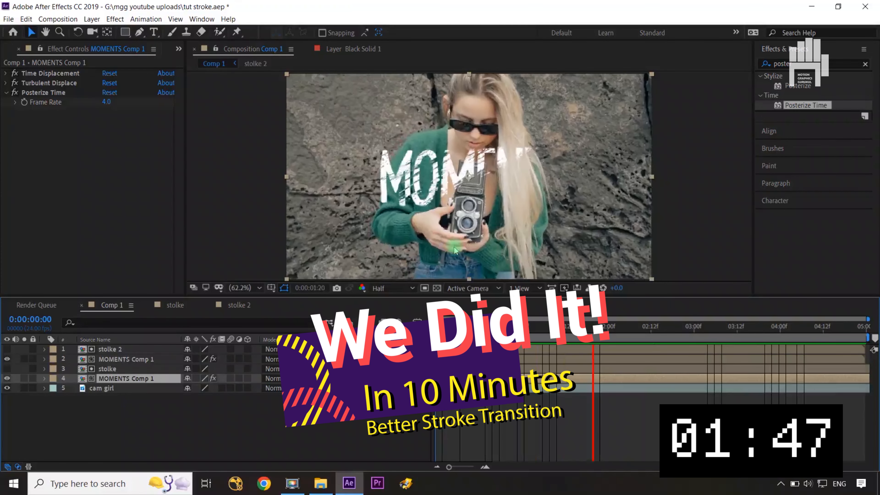
{"action": "key", "text": "space"}
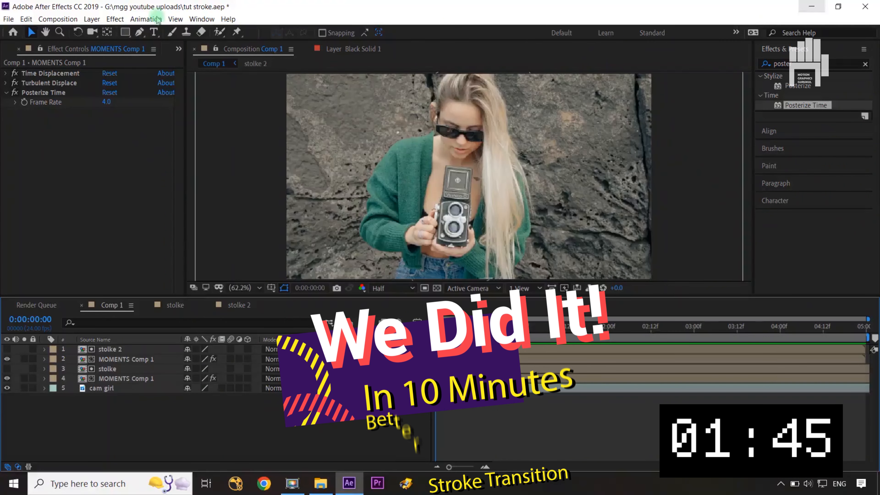
Create a new 1280 x 720 px composition named Comp 2 at 24 fps with a 5-second duration.
{"action": "key", "text": "ctrl+n"}
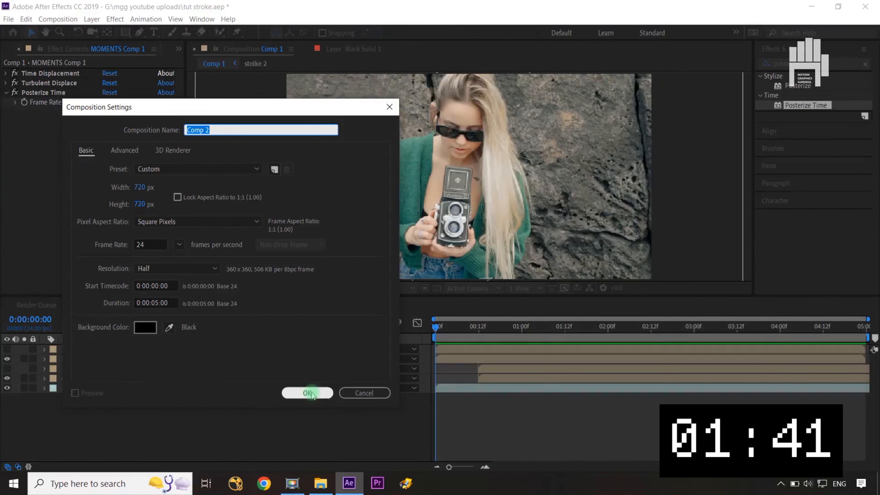
{"action": "left_click", "coordinate": [140, 187]}
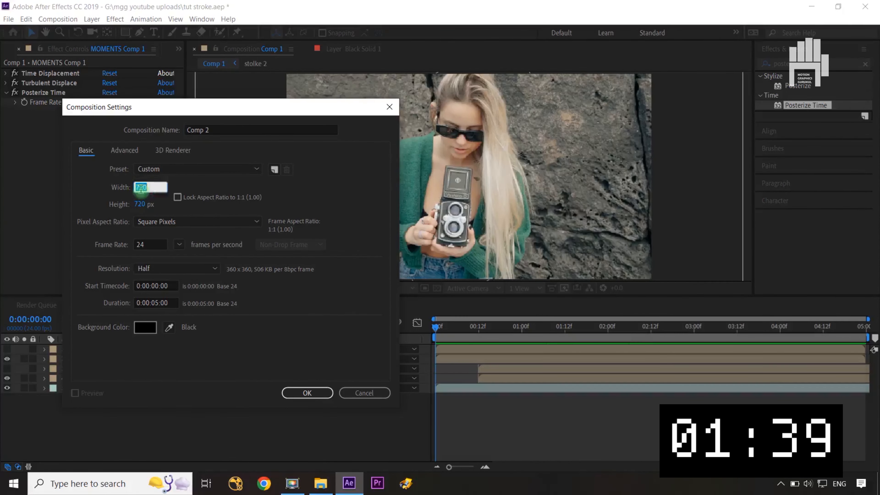
{"action": "type", "text": "1280"}
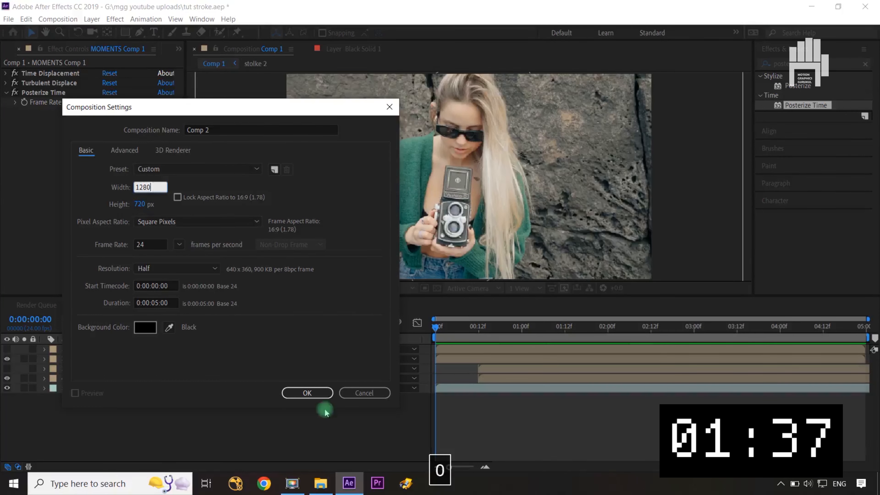
{"action": "left_click", "coordinate": [306, 392]}
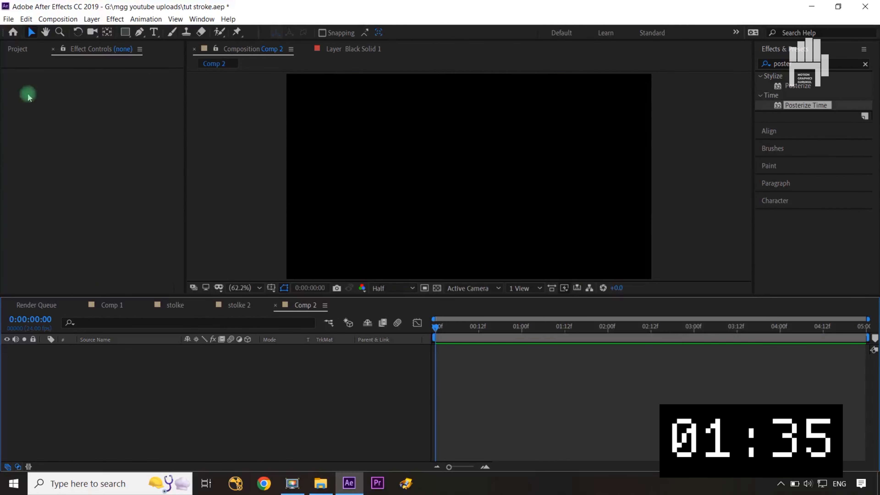
Add the cam girl and lake girl clips from the assets folder to Comp 2, with cam girl on top.
{"action": "left_click", "coordinate": [14, 51]}
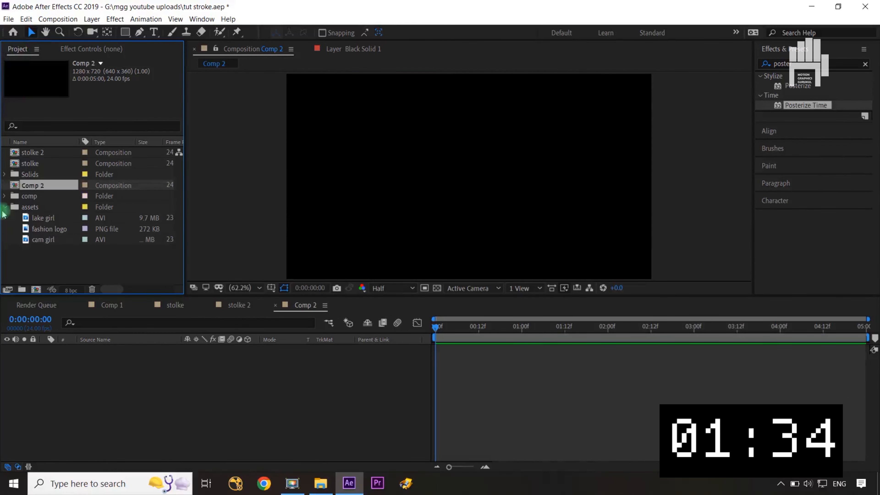
{"action": "left_click", "coordinate": [54, 230]}
{"action": "left_click", "coordinate": [61, 217], "text": "ctrl"}
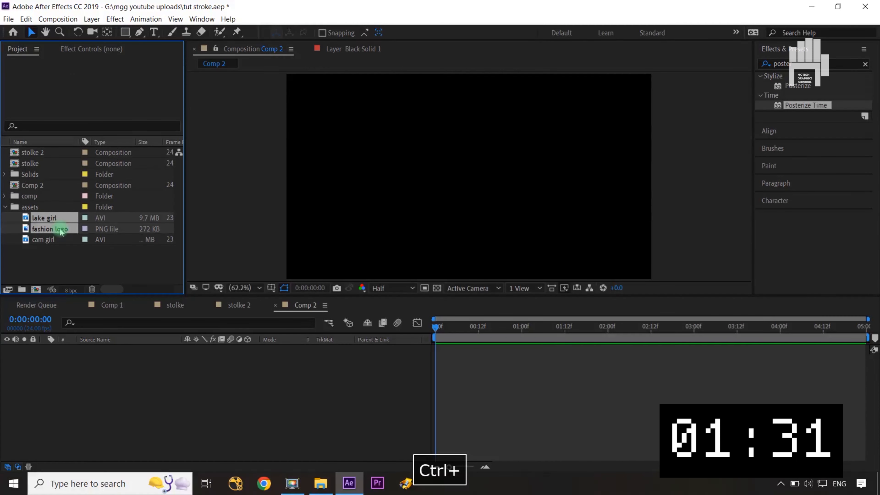
{"action": "left_click", "coordinate": [56, 248]}
{"action": "left_click", "coordinate": [48, 240]}
{"action": "left_click", "coordinate": [56, 218], "text": "ctrl"}
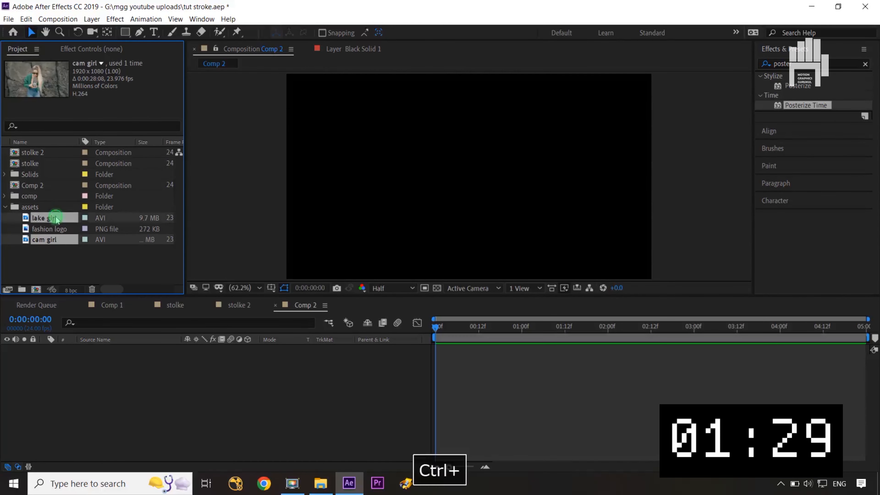
{"action": "left_click_drag", "start_coordinate": [56, 219], "coordinate": [619, 415]}
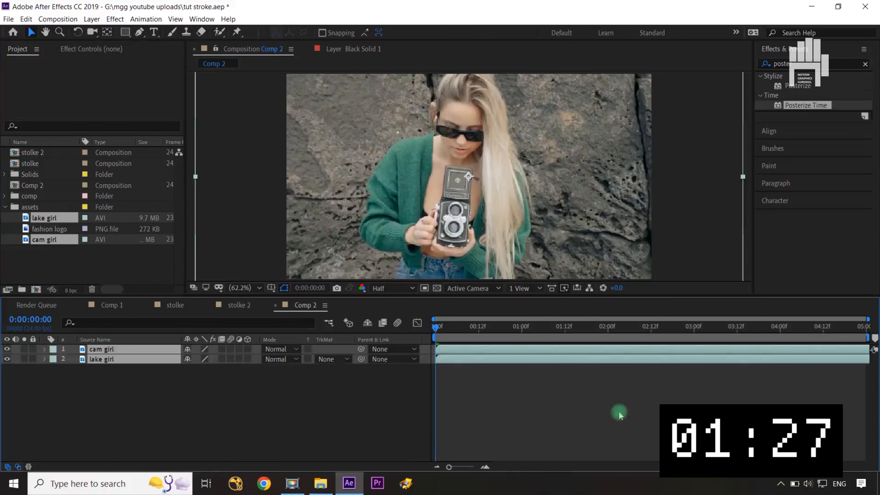
Shift the lake girl clip slightly earlier and start the cam girl clip at about 0:00:01:18.
{"action": "left_click_drag", "start_coordinate": [477, 353], "coordinate": [450, 360]}
{"action": "left_click", "coordinate": [645, 374]}
{"action": "left_click_drag", "start_coordinate": [729, 349], "coordinate": [640, 348]}
{"action": "left_click", "coordinate": [138, 460]}
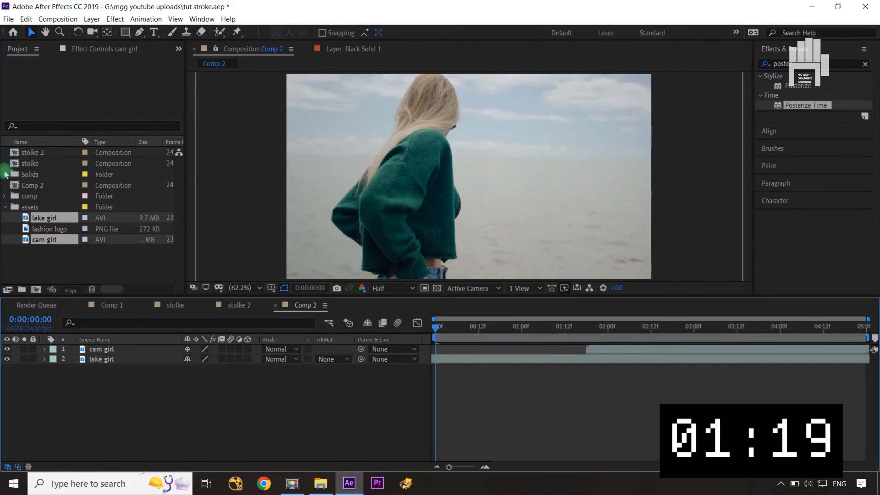
Place the stolke 2 composition above cam girl in Comp 2 and align its start with the cam girl clip.
{"action": "left_click_drag", "start_coordinate": [26, 157], "coordinate": [113, 359]}
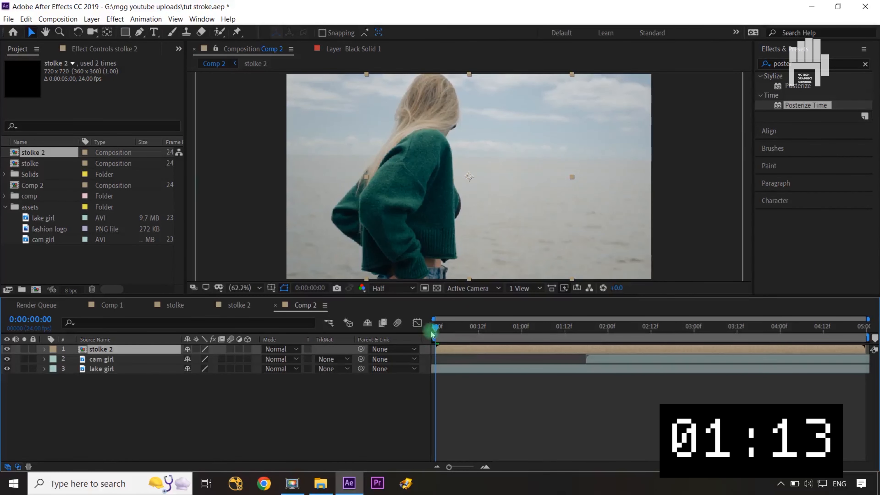
{"action": "left_click_drag", "start_coordinate": [436, 328], "coordinate": [421, 347]}
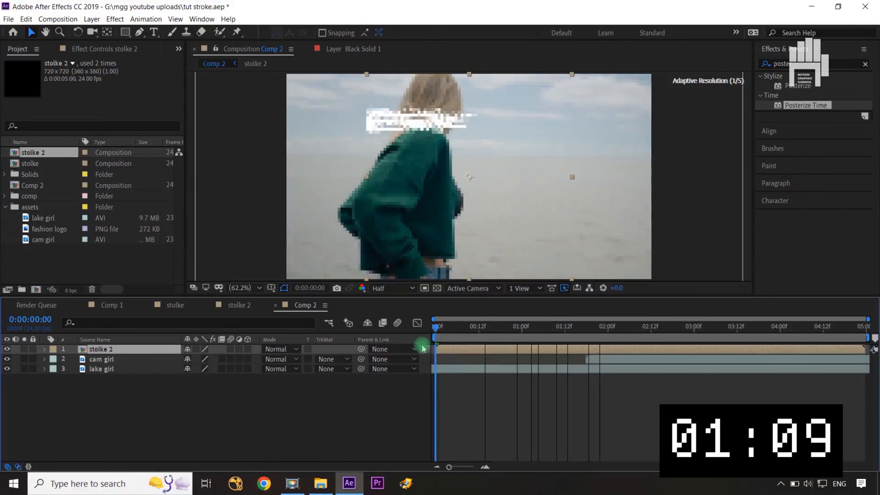
{"action": "left_click_drag", "start_coordinate": [480, 352], "coordinate": [621, 353]}
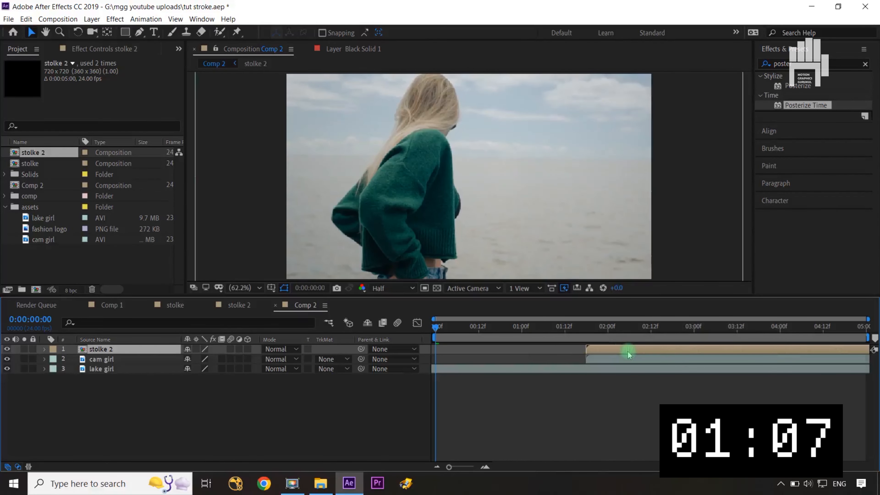
Set cam girl's track matte to Alpha Matte "stolke 2" and check the transition up to 0:00:03:20.
{"action": "left_click", "coordinate": [345, 358]}
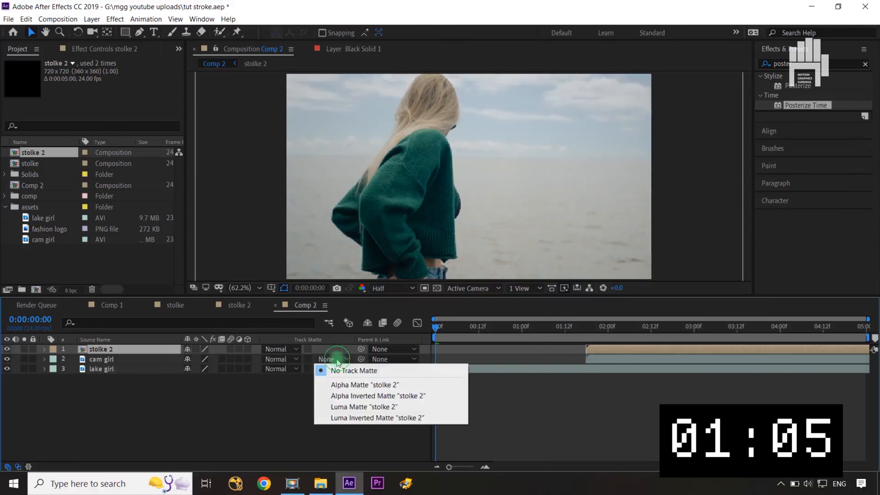
{"action": "left_click", "coordinate": [353, 385]}
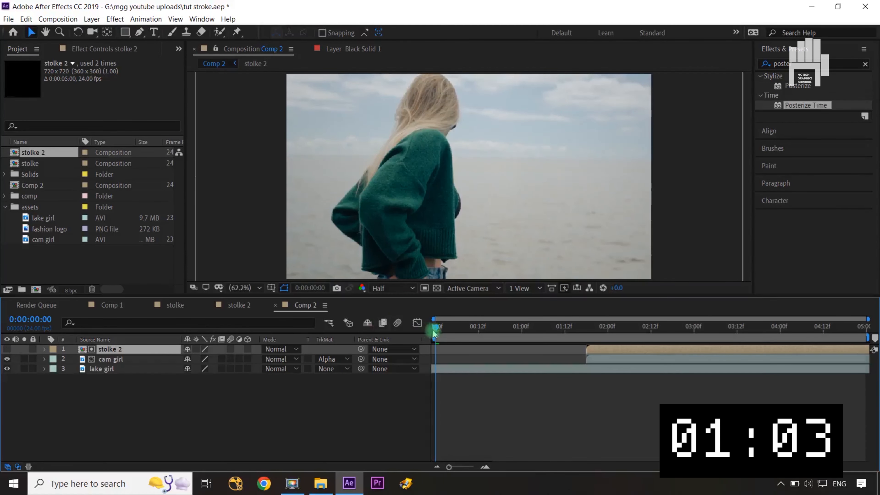
{"action": "mouse_move", "coordinate": [438, 330]}
{"action": "left_mouse_down"}
{"action": "mouse_move", "coordinate": [556, 327]}
{"action": "mouse_move", "coordinate": [657, 342]}
{"action": "mouse_move", "coordinate": [773, 344]}
{"action": "left_mouse_up"}
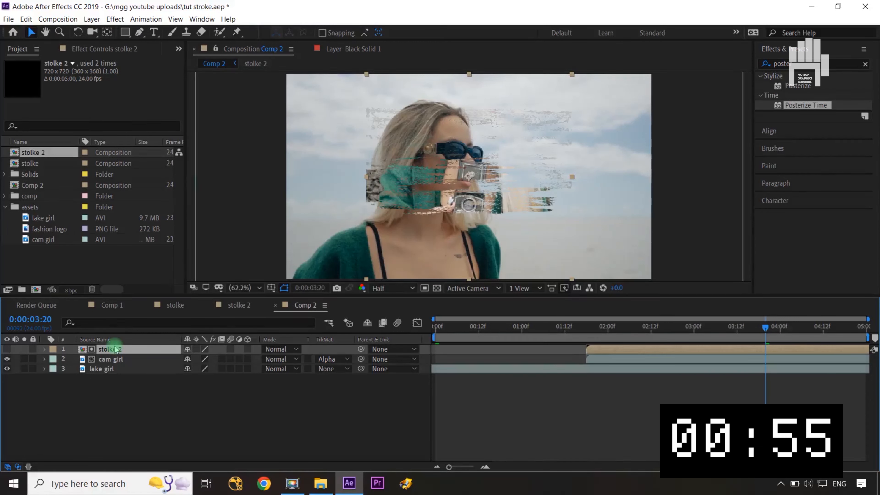
Scale the stolke 2 matte layer up to 338%.
{"action": "key", "text": "r"}
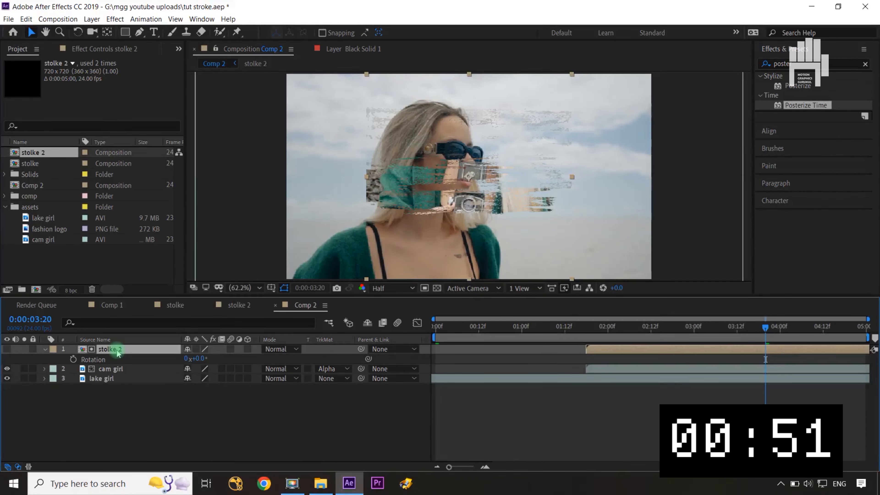
{"action": "key", "text": "s"}
{"action": "left_click_drag", "start_coordinate": [217, 362], "coordinate": [345, 354]}
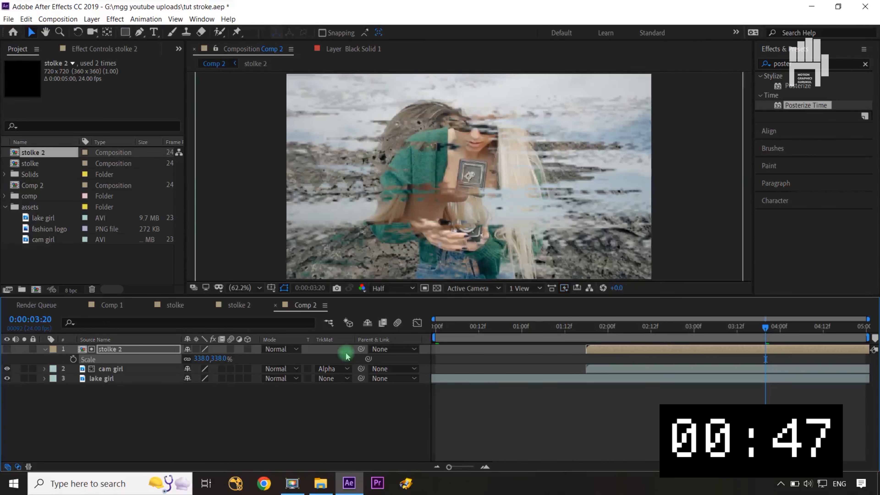
Open the stolke 2 composition and delete its upper Black Solid 1 matte layer.
{"action": "double_click", "coordinate": [124, 350]}
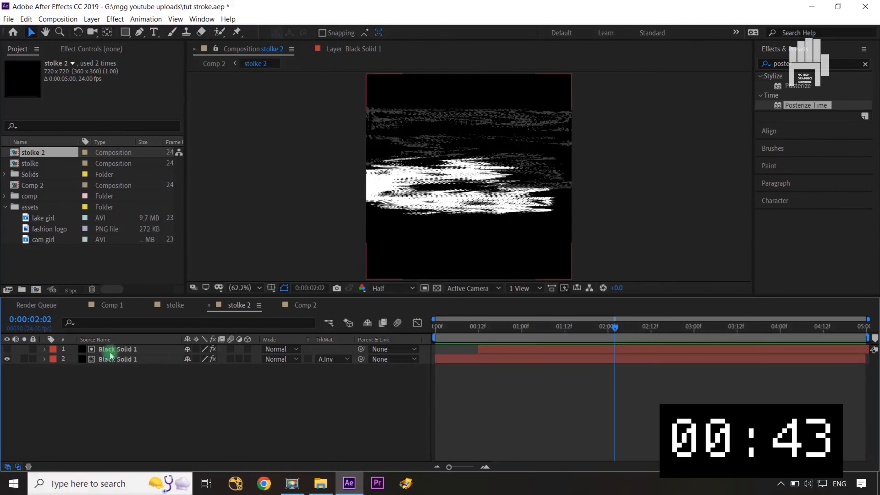
{"action": "left_click", "coordinate": [467, 358]}
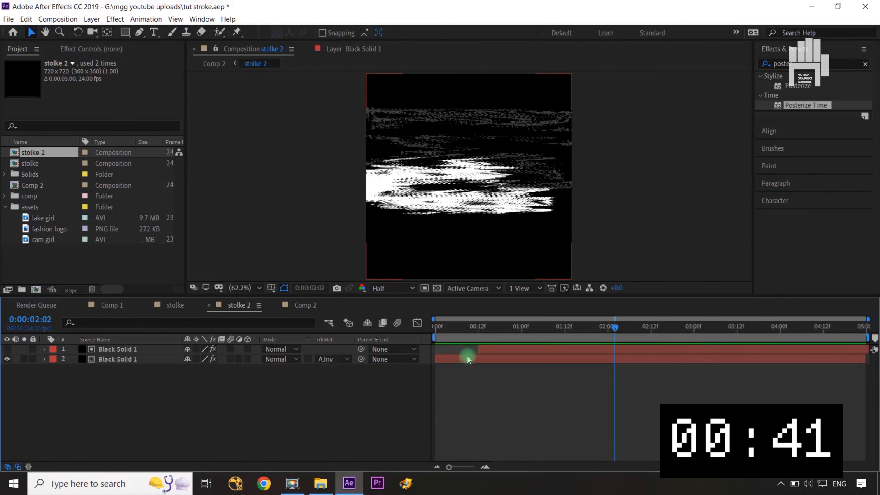
{"action": "left_click", "coordinate": [151, 350]}
{"action": "key", "text": "Delete"}
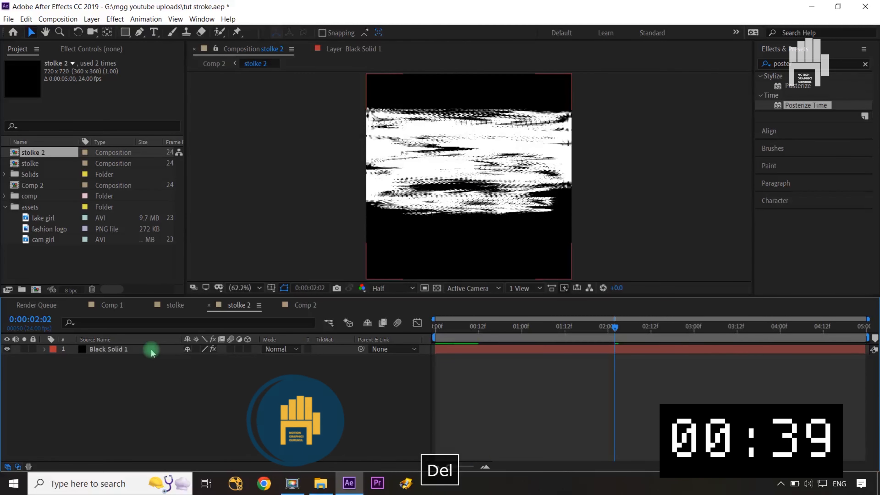
Return to Comp 2 and check the brush-stroke transition up to 0:00:04:13.
{"action": "left_click", "coordinate": [302, 313]}
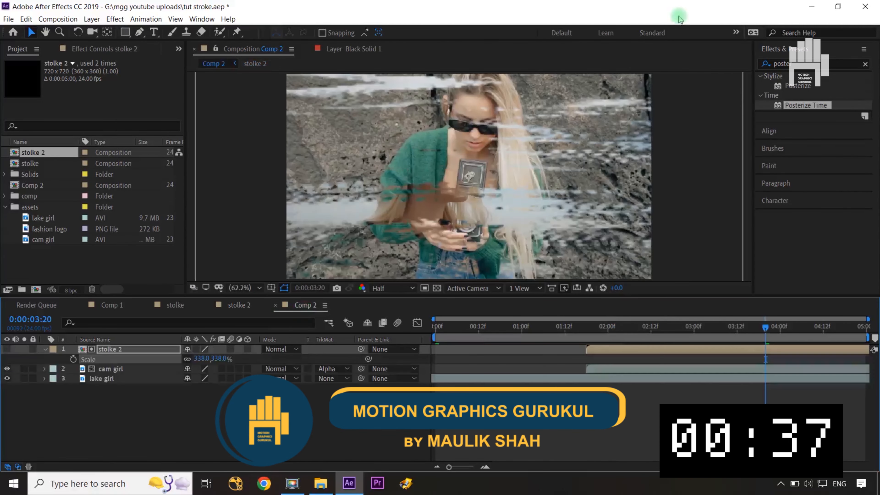
{"action": "left_click", "coordinate": [483, 160]}
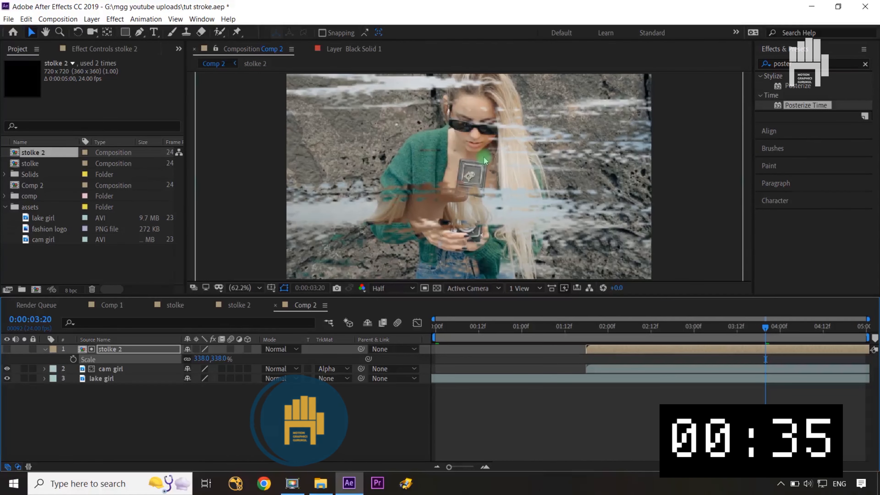
{"action": "left_click_drag", "start_coordinate": [765, 329], "coordinate": [826, 338]}
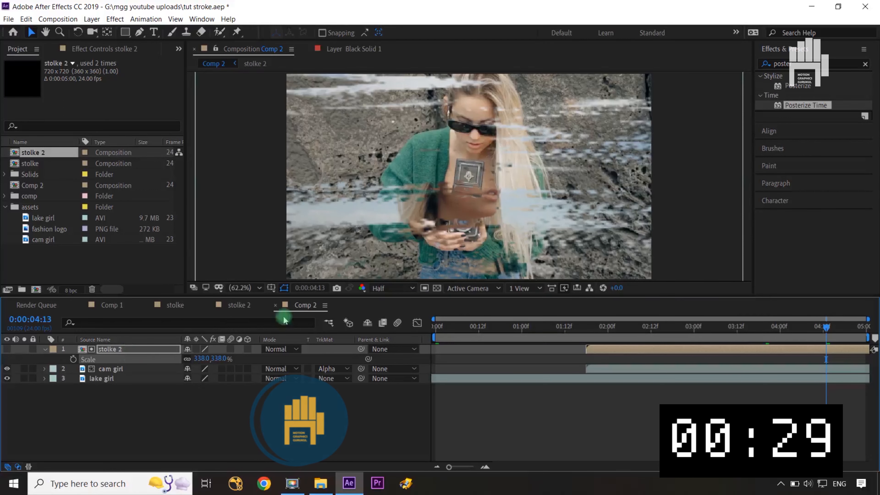
In stolke 2, set the spacing of Black Solid 1's Brush 1 stroke to 25% and its diameter to 177.
{"action": "left_click", "coordinate": [238, 307]}
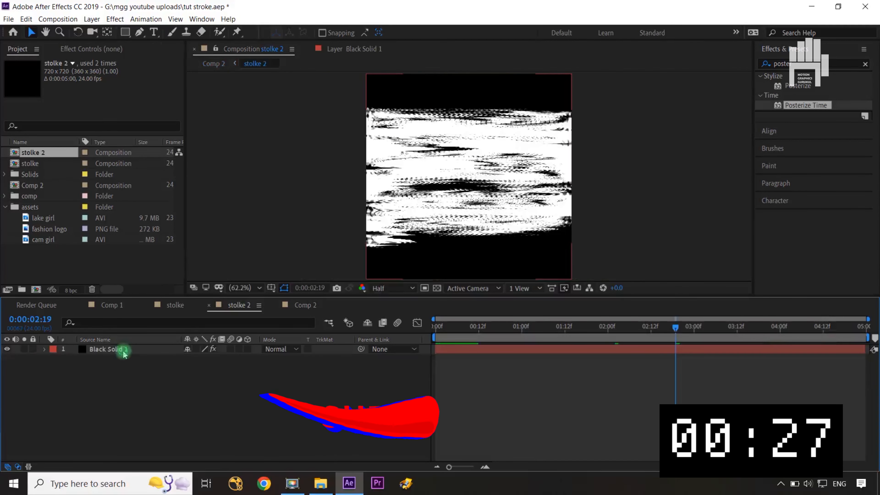
{"action": "left_click", "coordinate": [173, 349]}
{"action": "left_click", "coordinate": [45, 349]}
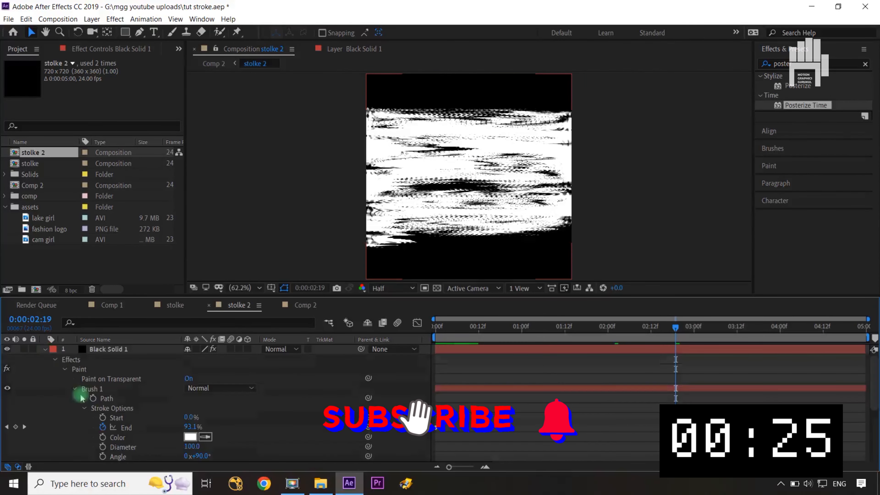
{"action": "scroll", "coordinate": [217, 435], "scroll_direction": "down", "scroll_amount": 3}
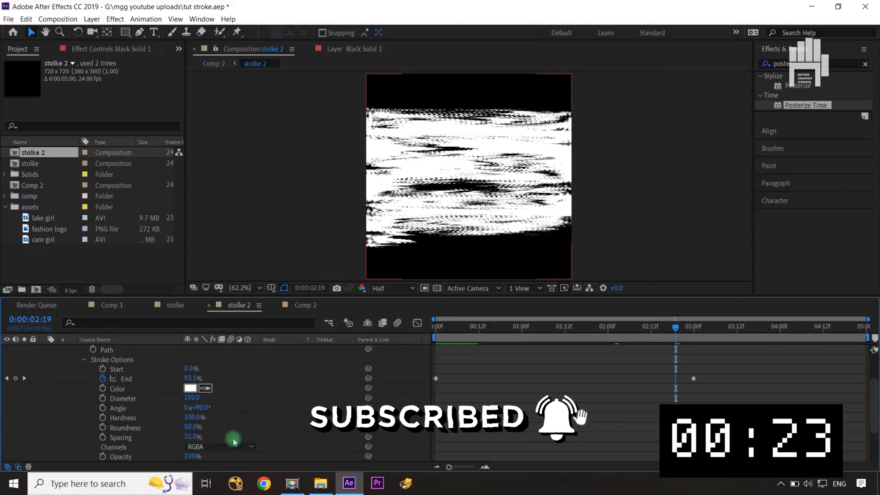
{"action": "left_click", "coordinate": [189, 437]}
{"action": "type", "text": "25"}
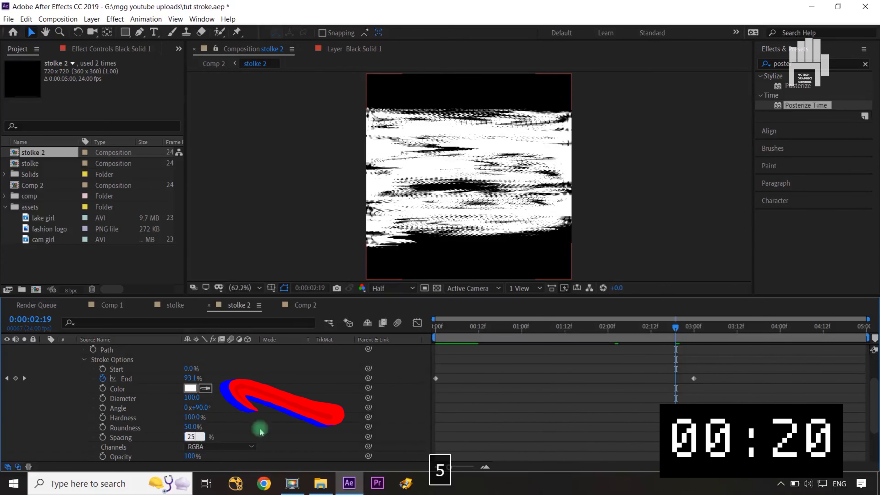
{"action": "left_click", "coordinate": [218, 431]}
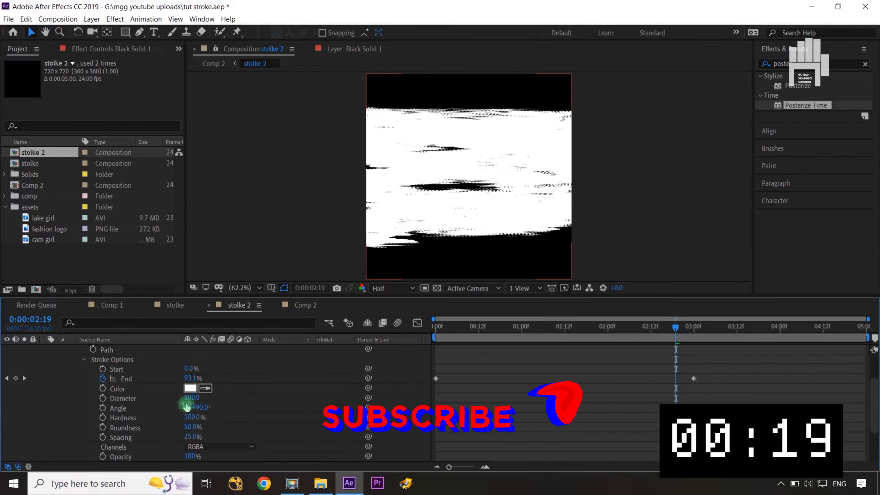
{"action": "left_click", "coordinate": [192, 397]}
{"action": "type", "text": "177"}
{"action": "key", "text": "Return"}
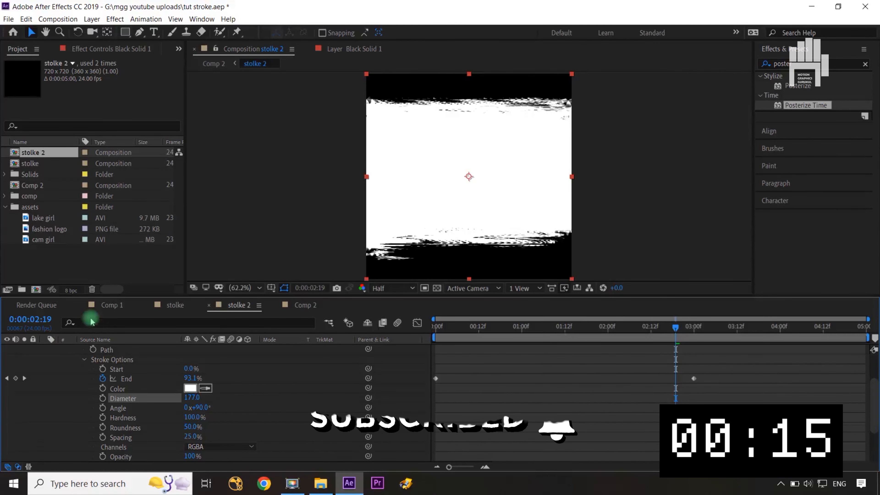
Return to Comp 2 and check the widened brush-stroke transition around 0:00:04:12.
{"action": "left_click", "coordinate": [300, 305]}
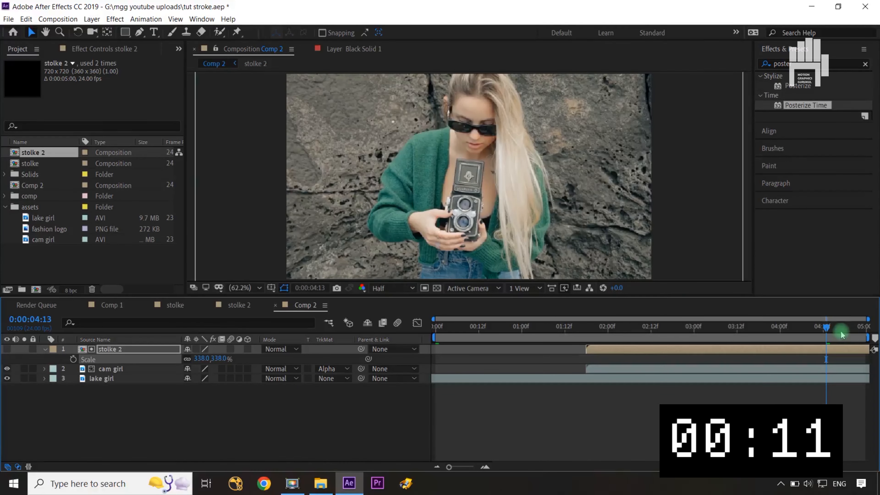
{"action": "left_click_drag", "start_coordinate": [842, 335], "coordinate": [823, 331]}
{"action": "left_click", "coordinate": [141, 393]}
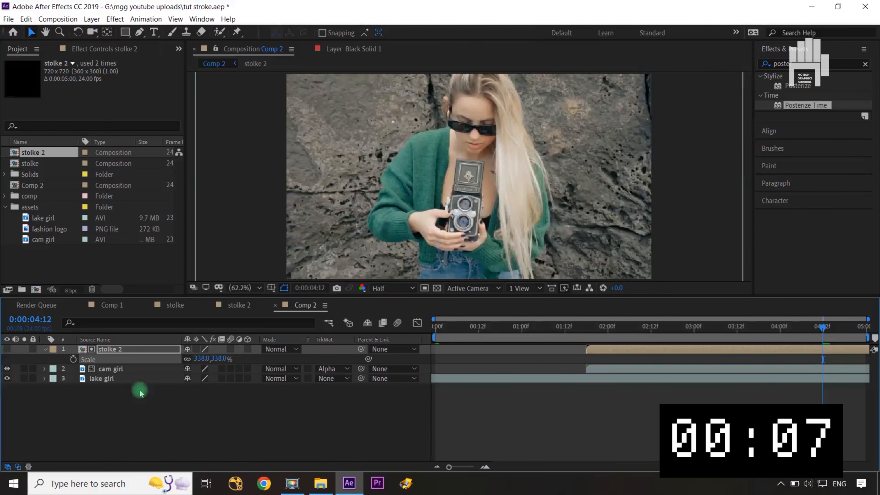
{"action": "left_click", "coordinate": [133, 412]}
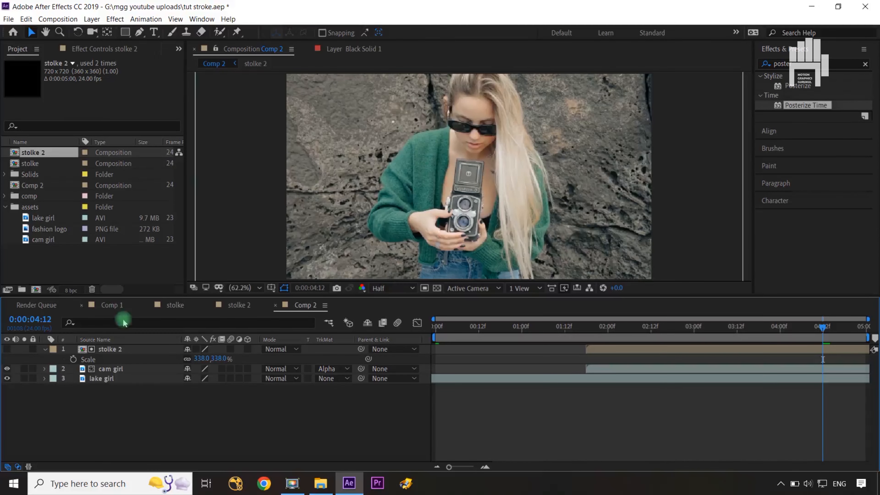
Create a 1280 × 720, 24 fps, 5-second composition named Comp 3 and add the fashion logo image to it.
{"action": "key", "text": "ctrl+n"}
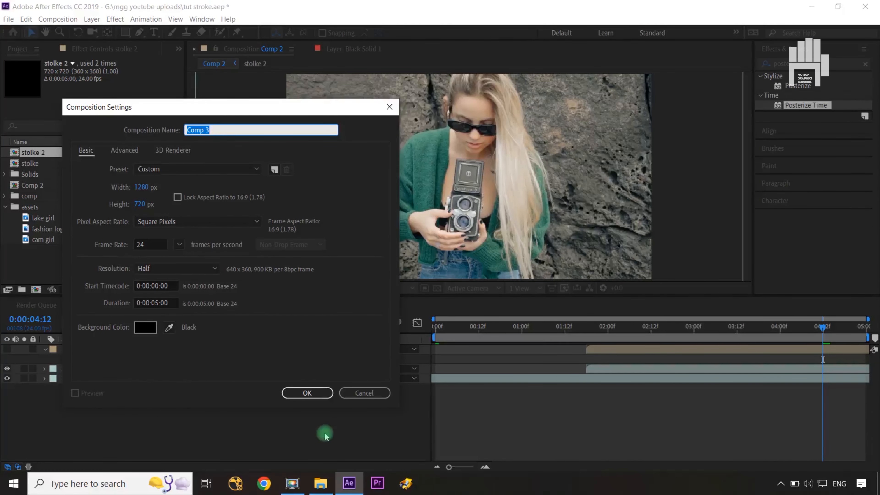
{"action": "left_click", "coordinate": [319, 404]}
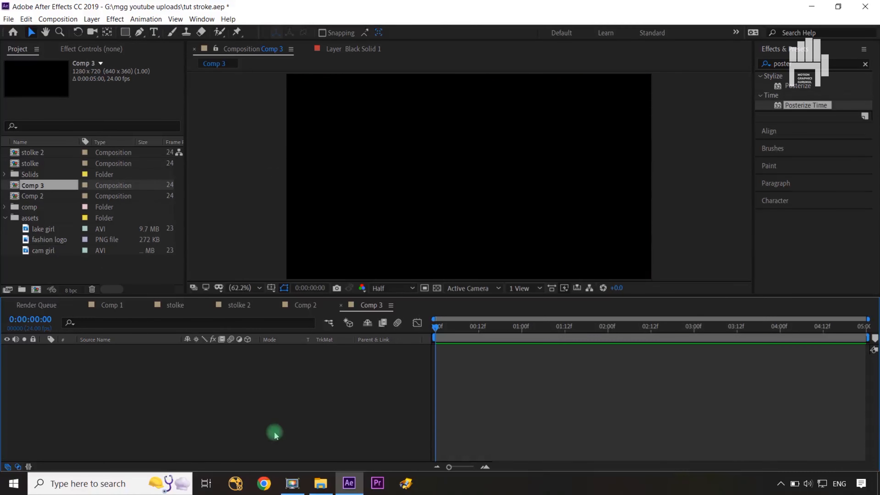
{"action": "left_click", "coordinate": [46, 241]}
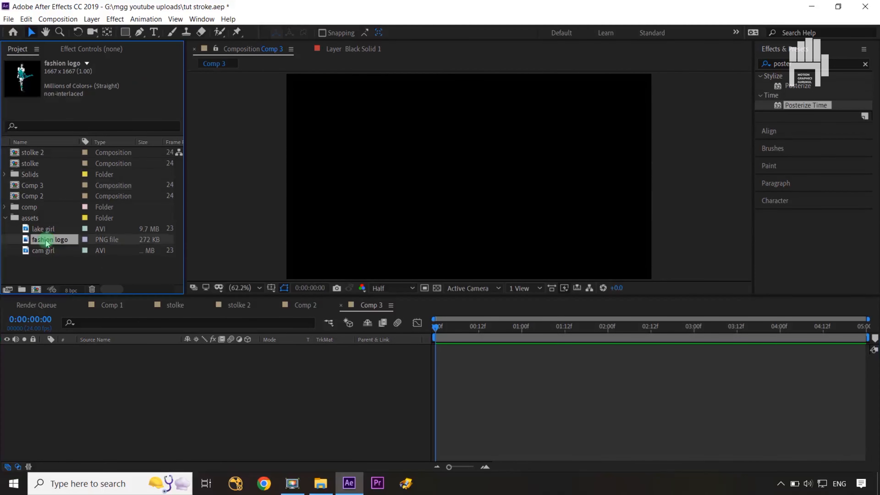
{"action": "left_click_drag", "start_coordinate": [46, 243], "coordinate": [116, 365]}
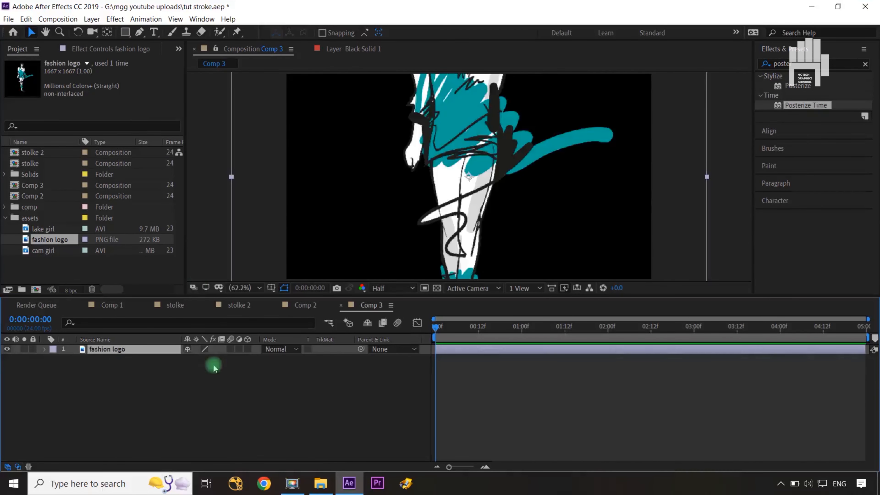
Scale the fashion logo layer down to 29%.
{"action": "key", "text": "shift+slash"}
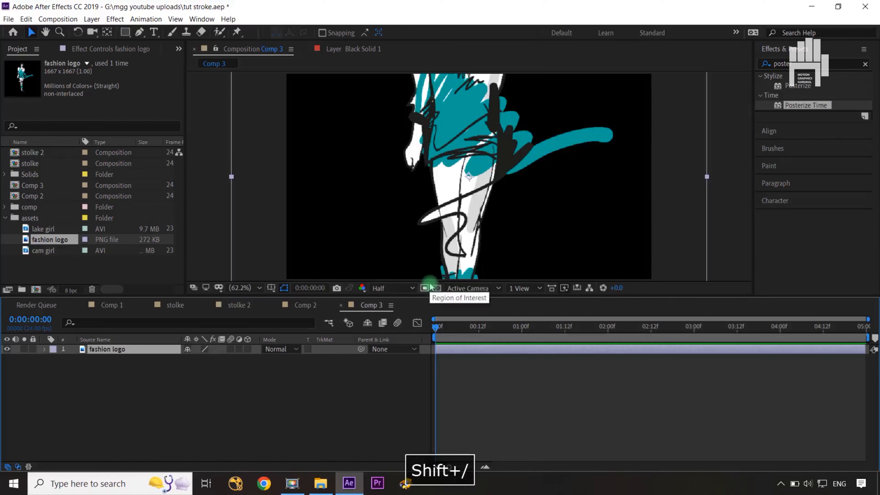
{"action": "left_click", "coordinate": [125, 351]}
{"action": "key", "text": "s"}
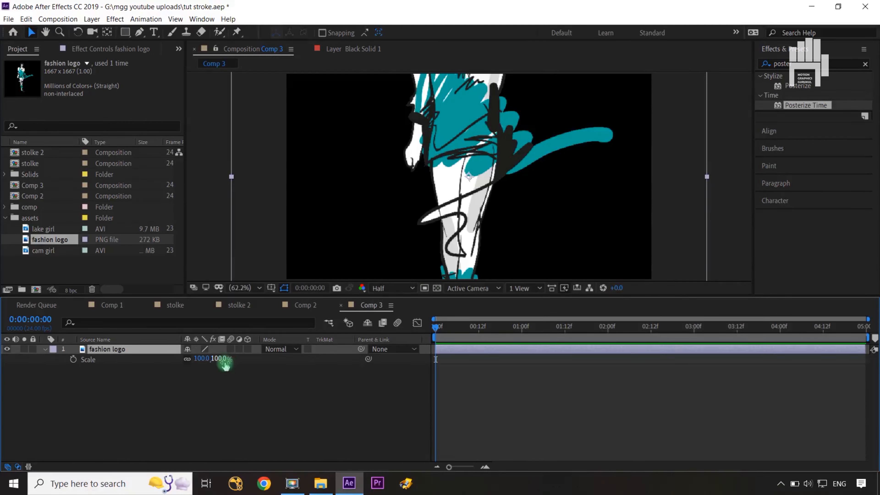
{"action": "left_click_drag", "start_coordinate": [217, 359], "coordinate": [190, 368]}
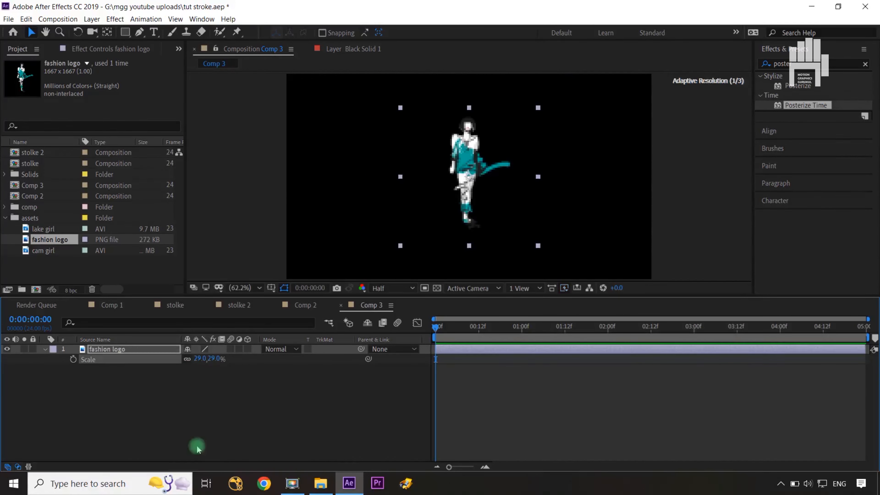
{"action": "left_click", "coordinate": [215, 415]}
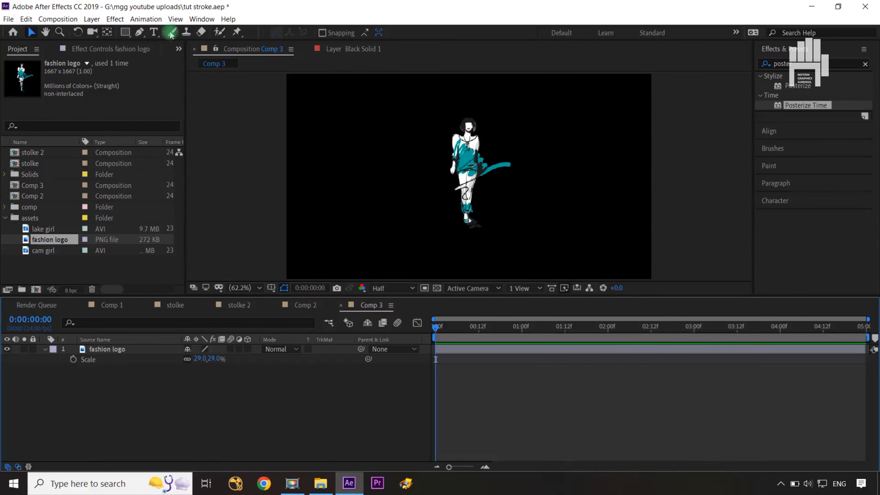
Add a text layer reading "FASHON" over the lower-left part of the fashion logo in Comp 3.
{"action": "left_click", "coordinate": [154, 33]}
{"action": "left_click", "coordinate": [384, 216]}
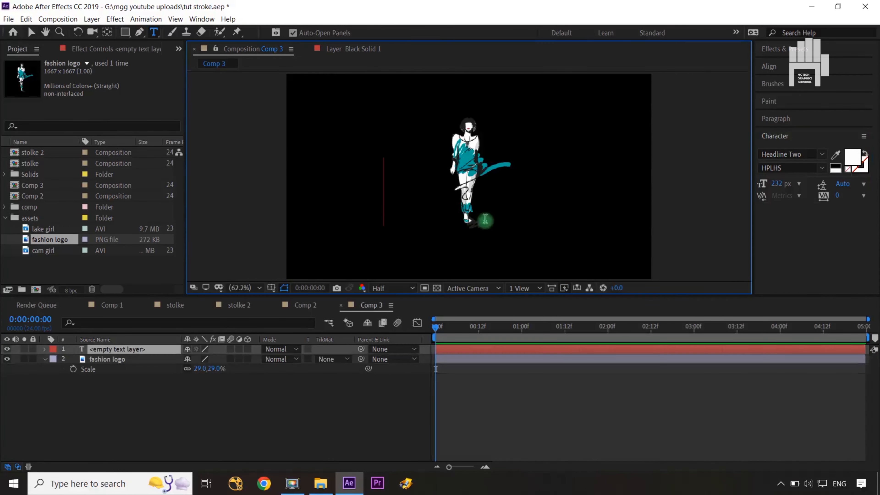
{"action": "type", "text": "F"}
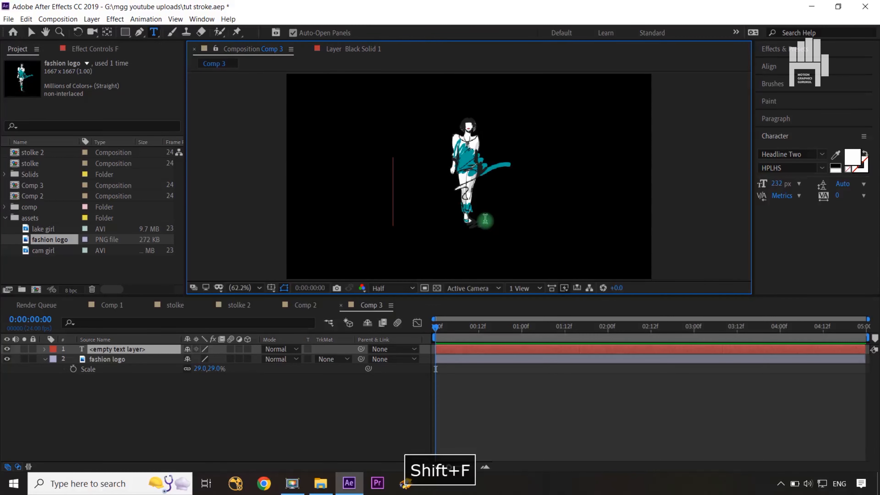
{"action": "type", "text": "AH"}
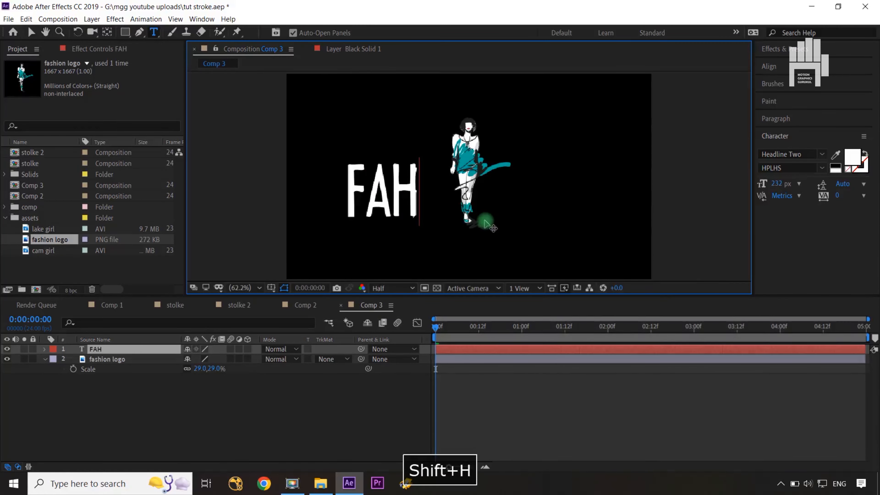
{"action": "key", "text": "BackSpace"}
{"action": "type", "text": "S"}
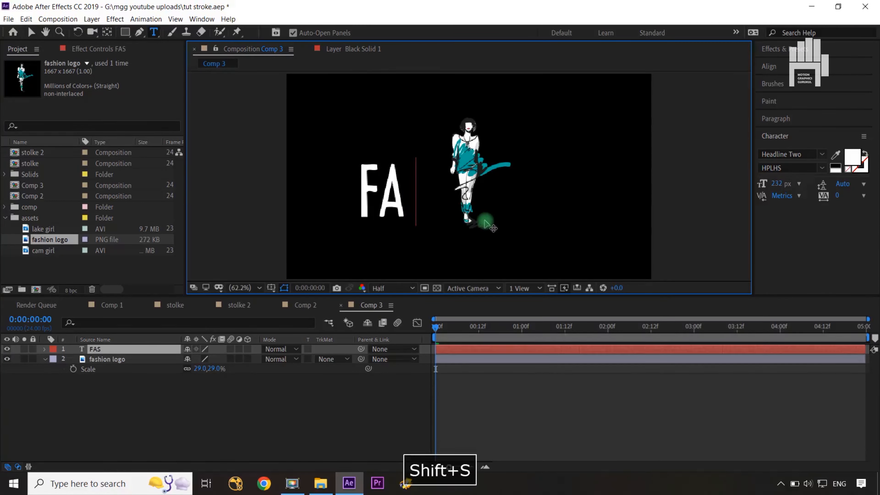
{"action": "type", "text": "Hon"}
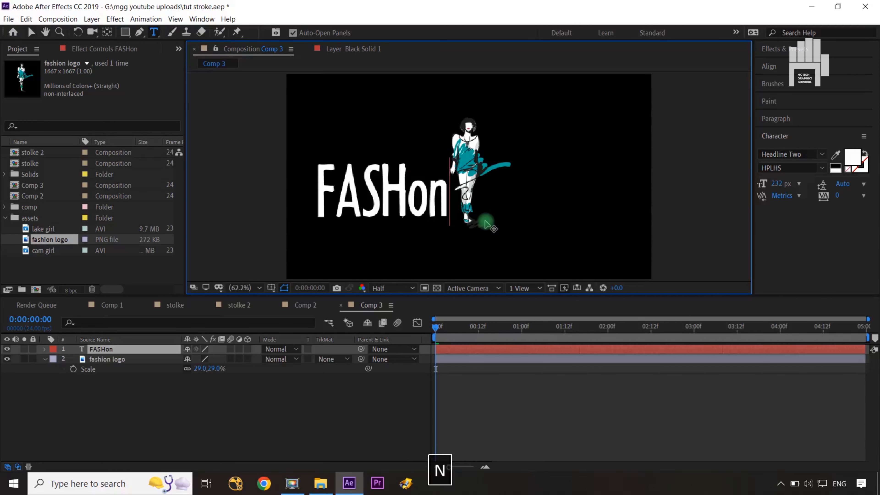
{"action": "key", "text": "BackSpace"}
{"action": "key", "text": "BackSpace"}
{"action": "type", "text": "ON"}
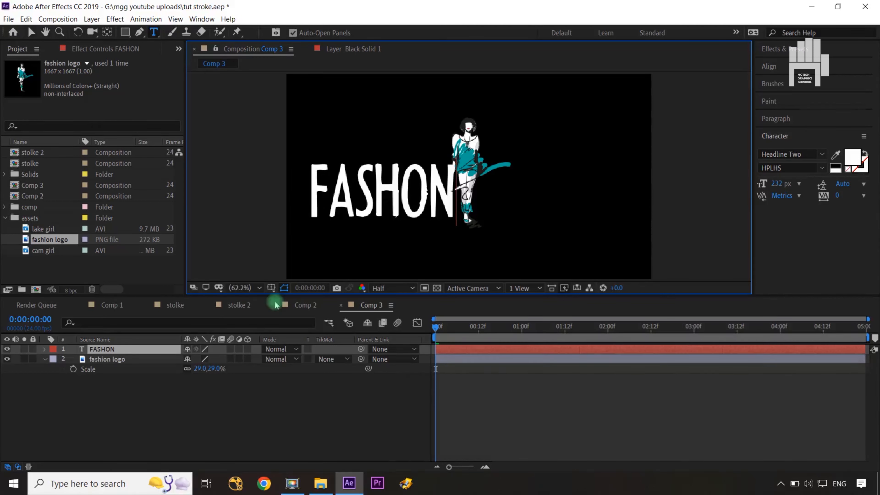
Change the font of the whole FASHON text to The Last Call.
{"action": "double_click", "coordinate": [156, 349]}
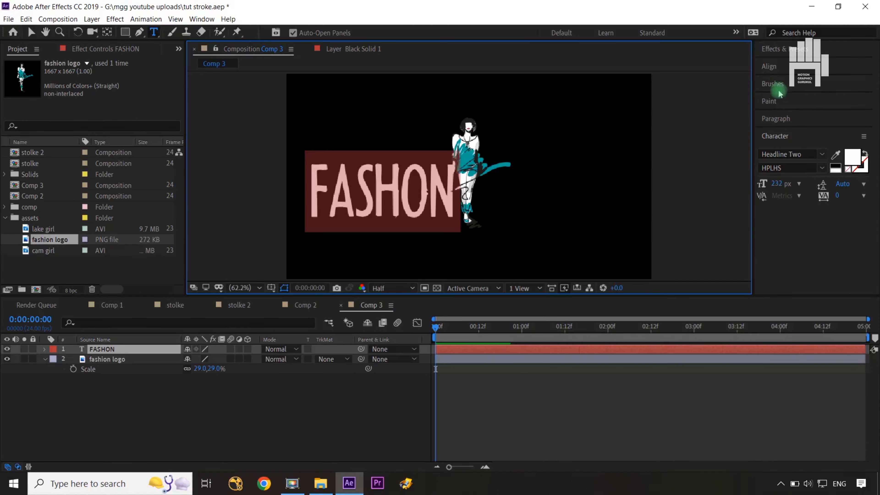
{"action": "left_click", "coordinate": [776, 136]}
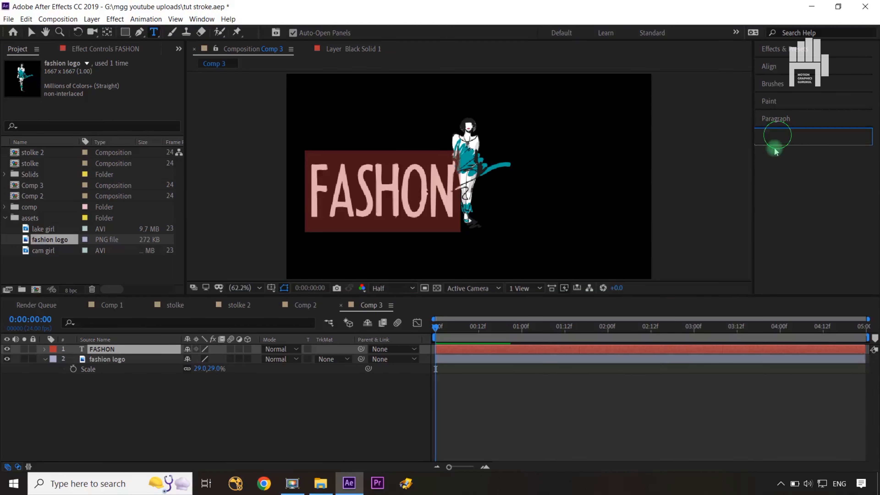
{"action": "left_click", "coordinate": [769, 154]}
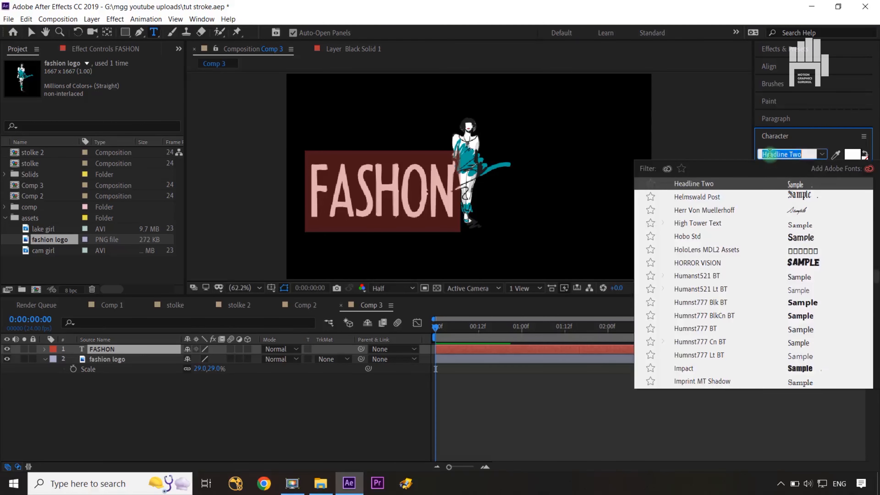
{"action": "type", "text": "the"}
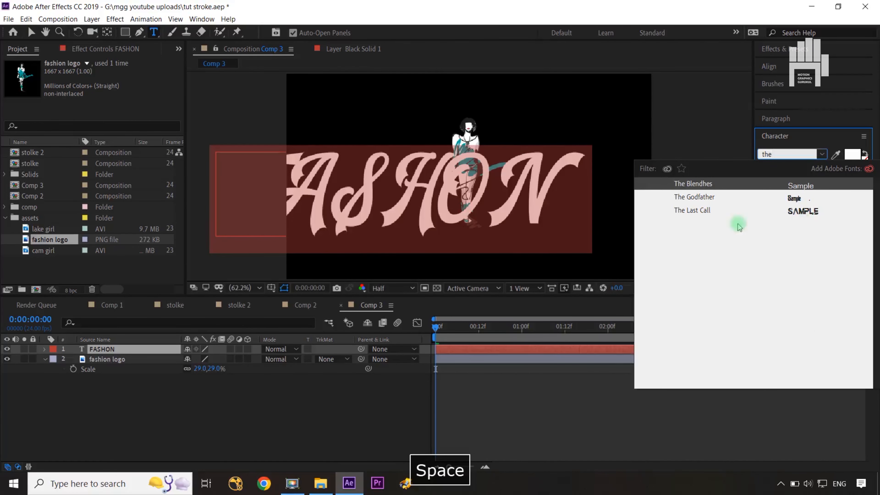
{"action": "left_click", "coordinate": [693, 211]}
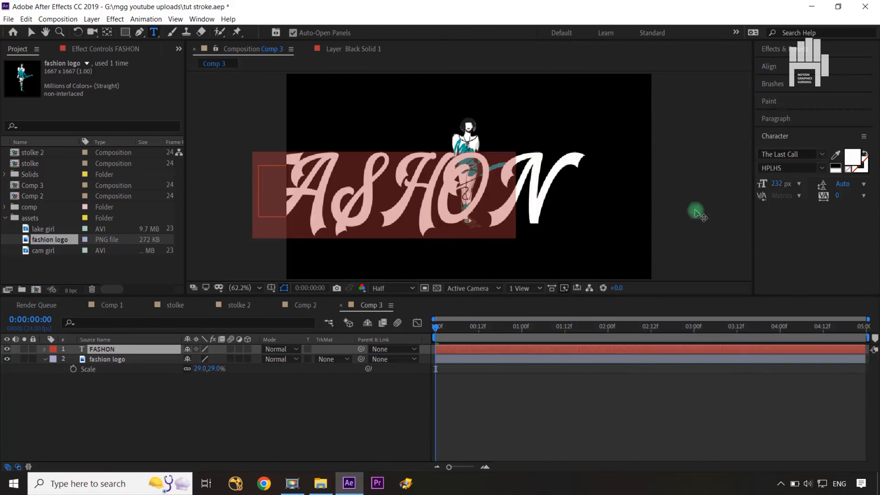
{"action": "left_click", "coordinate": [132, 354]}
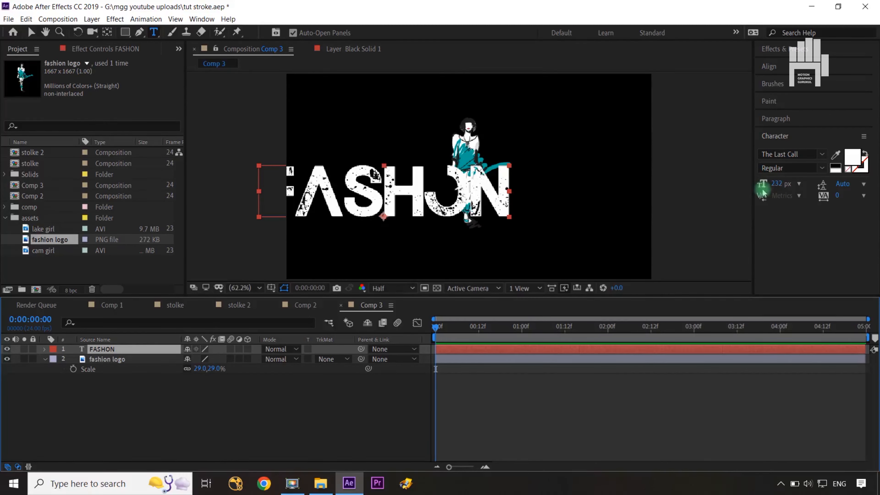
Reduce the FASHON text size to 145 px and move the text across the lower part of the fashion logo figure.
{"action": "left_click_drag", "start_coordinate": [774, 184], "coordinate": [717, 149]}
{"action": "key", "text": "v"}
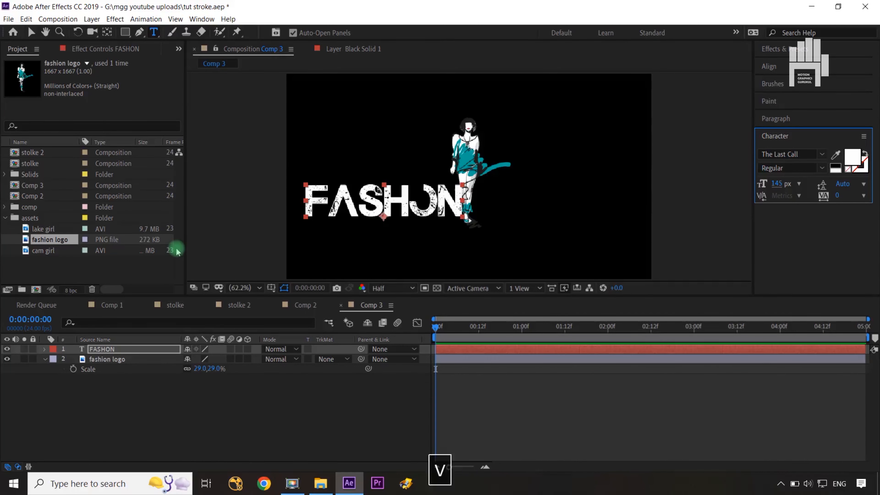
{"action": "left_click_drag", "start_coordinate": [377, 201], "coordinate": [430, 206]}
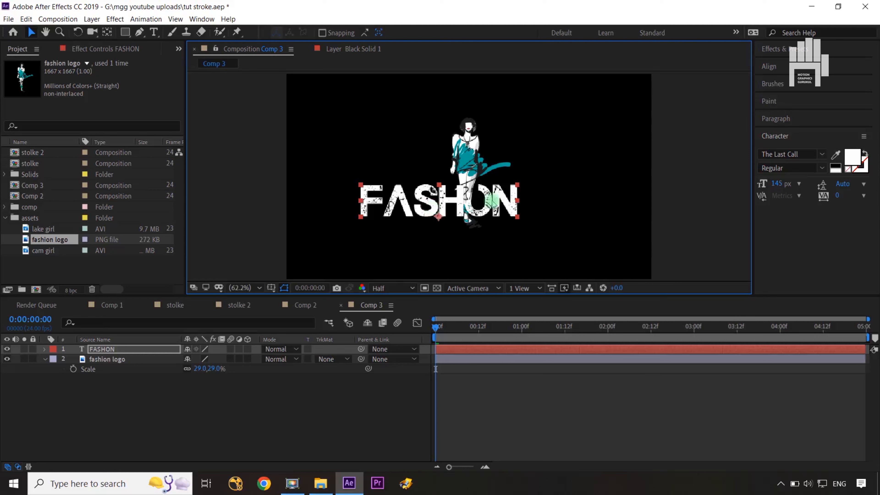
Insert spacing between the H and the O of FASHON so the logo figure stands in place of the missing letter.
{"action": "double_click", "coordinate": [123, 349]}
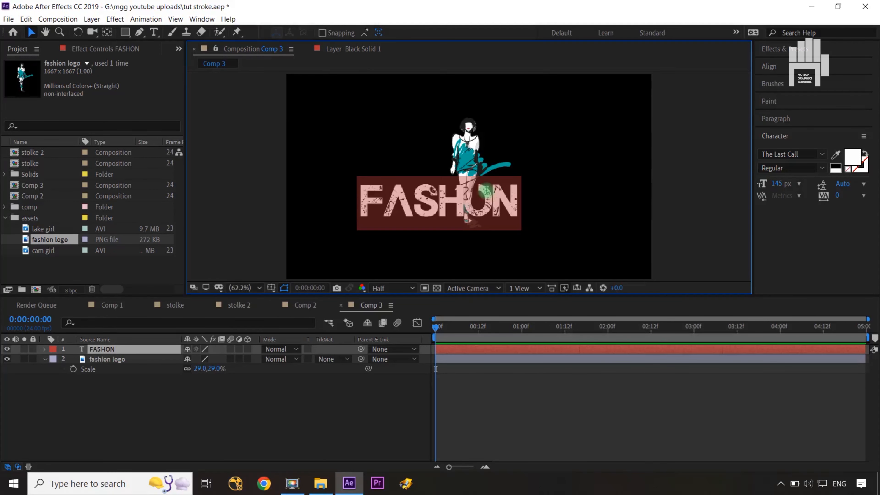
{"action": "left_click", "coordinate": [465, 200]}
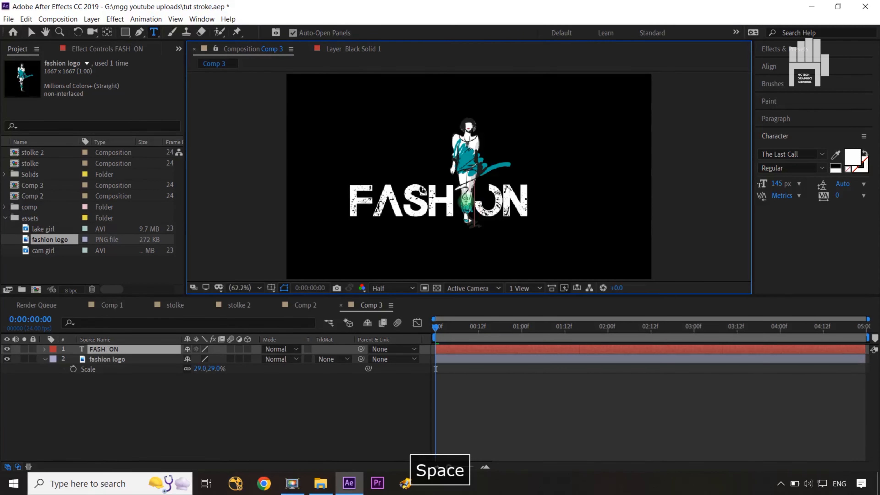
{"action": "left_click", "coordinate": [195, 411]}
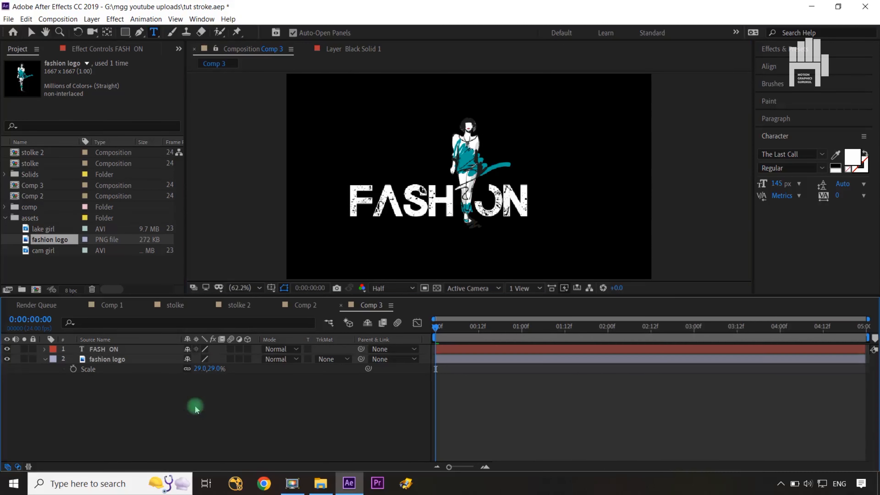
Shift the text and fashion logo layers together horizontally to about X 641.6 and X 748, centring the lettering in the frame.
{"action": "left_click", "coordinate": [117, 349]}
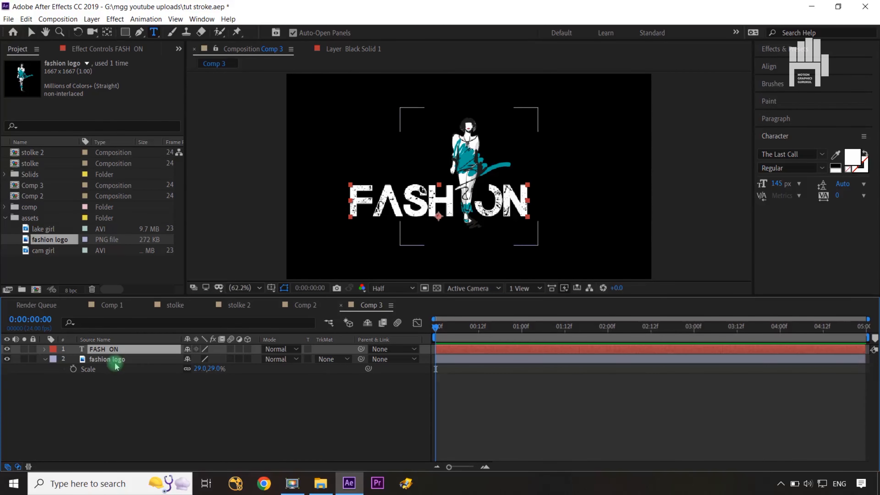
{"action": "left_click", "coordinate": [118, 360], "text": "ctrl"}
{"action": "key", "text": "p"}
{"action": "left_click_drag", "start_coordinate": [193, 358], "coordinate": [256, 359]}
{"action": "left_click", "coordinate": [194, 402]}
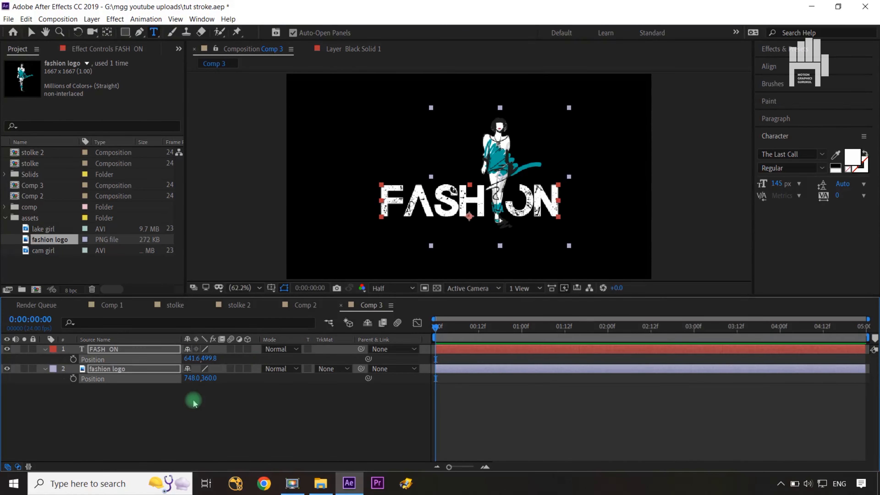
{"action": "left_click", "coordinate": [245, 415]}
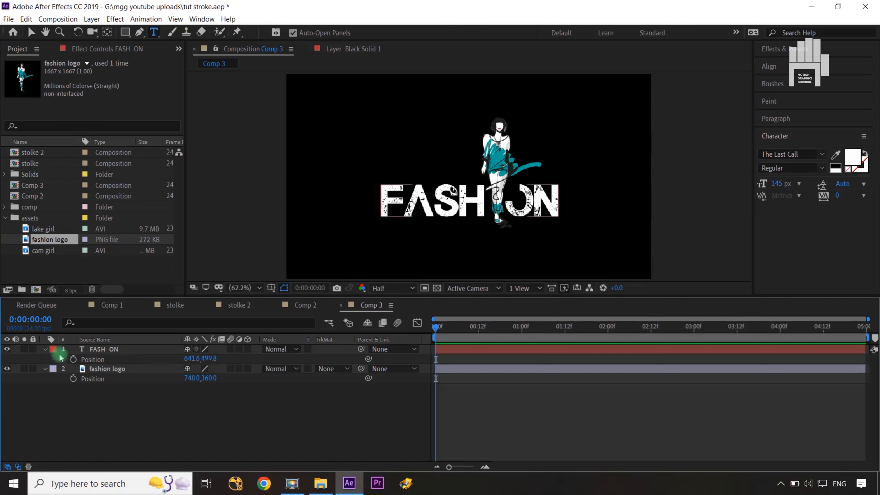
{"action": "left_click", "coordinate": [44, 349]}
{"action": "left_click", "coordinate": [44, 359]}
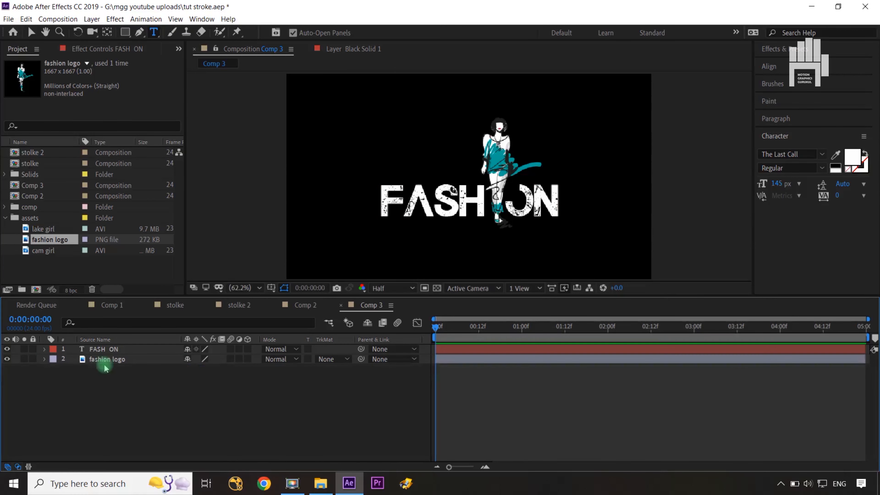
Pre-compose the text and fashion logo layers together as Pre-comp 1, moving all attributes into the new composition.
{"action": "left_click", "coordinate": [90, 359]}
{"action": "left_click", "coordinate": [105, 350], "text": "shift"}
{"action": "key", "text": "ctrl+shift+c"}
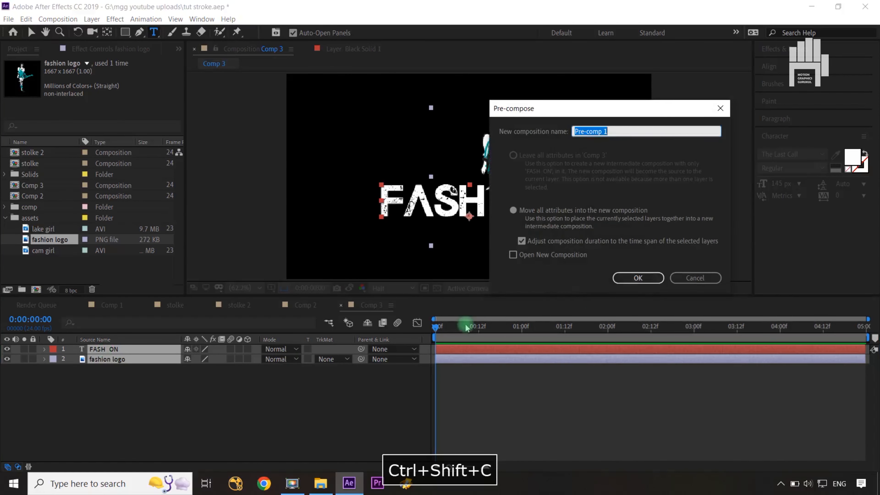
{"action": "left_click", "coordinate": [637, 278]}
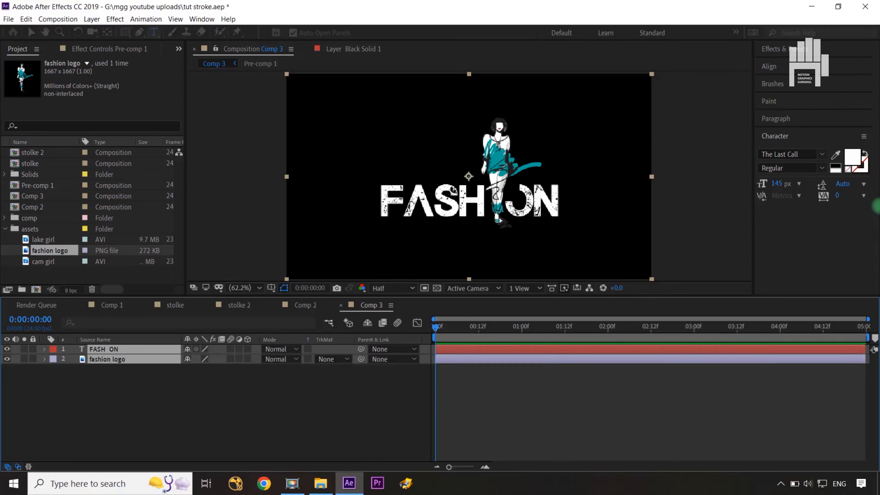
Add the stolke composition as a layer above Pre-comp 1 in Comp 3 and preview its brush stroke up to 0:00:01:10.
{"action": "left_click", "coordinate": [34, 164]}
{"action": "left_click_drag", "start_coordinate": [34, 167], "coordinate": [125, 350]}
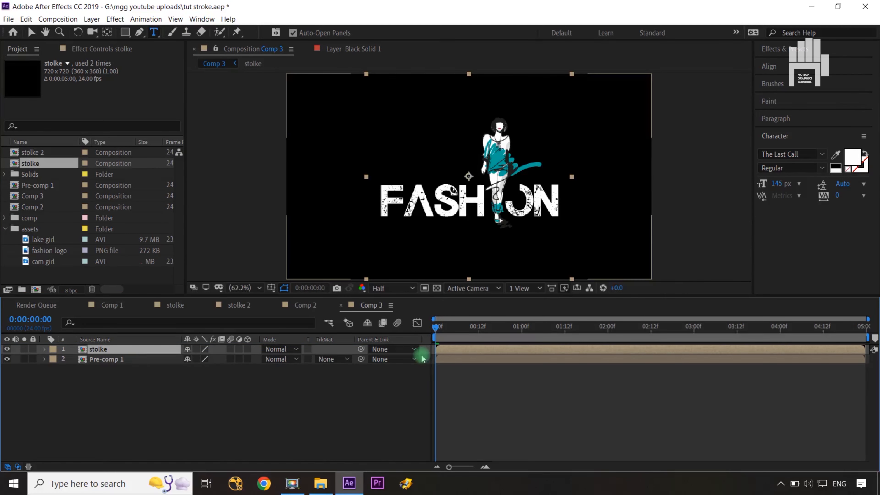
{"action": "left_click_drag", "start_coordinate": [439, 331], "coordinate": [562, 334]}
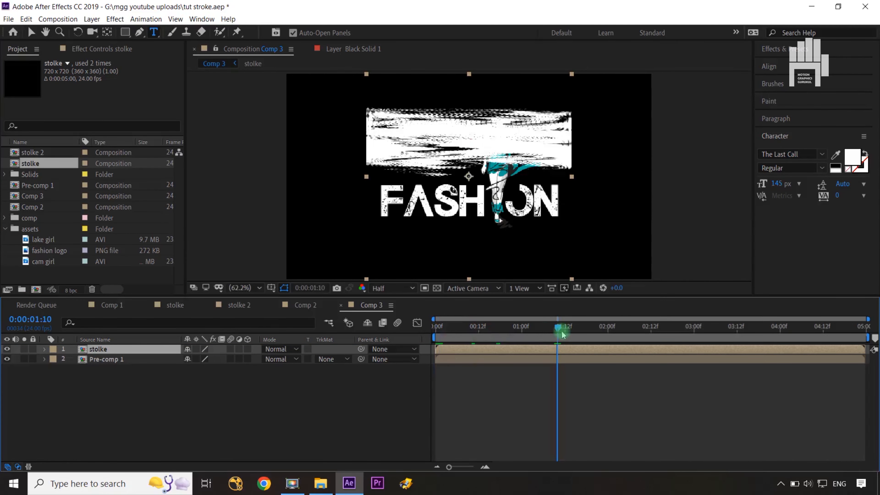
Rotate the stolke layer to -156° and scale it to 107%, checking the stroke's coverage along the timeline.
{"action": "key", "text": "r"}
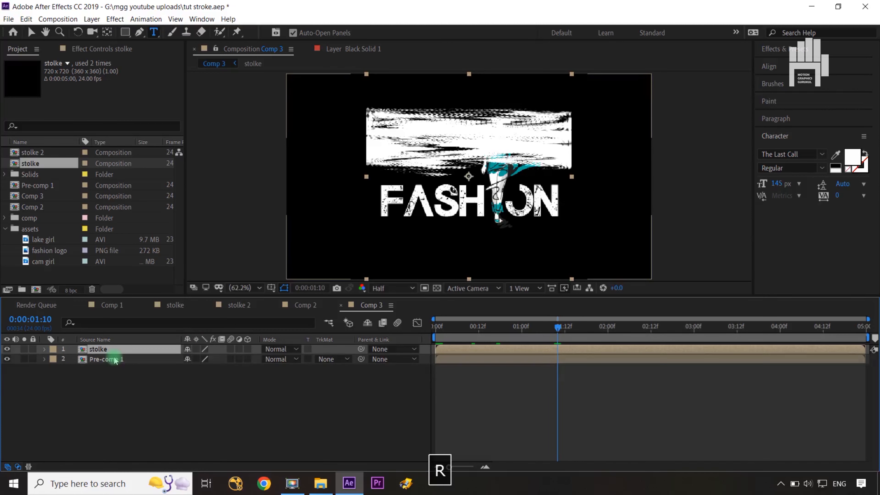
{"action": "left_click_drag", "start_coordinate": [195, 358], "coordinate": [114, 367]}
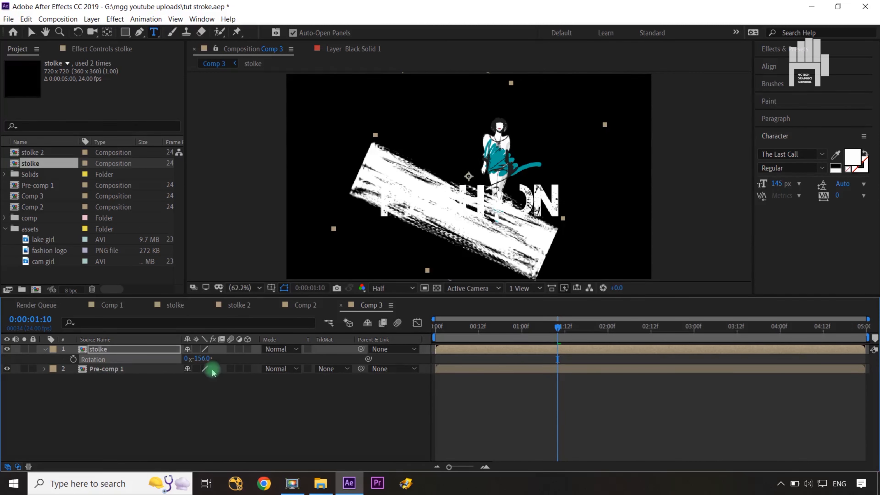
{"action": "key", "text": "s"}
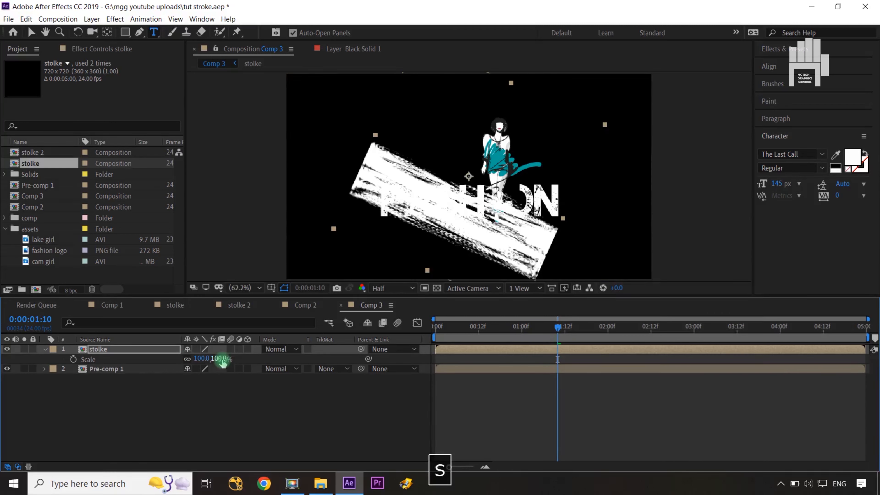
{"action": "left_click_drag", "start_coordinate": [220, 359], "coordinate": [230, 362]}
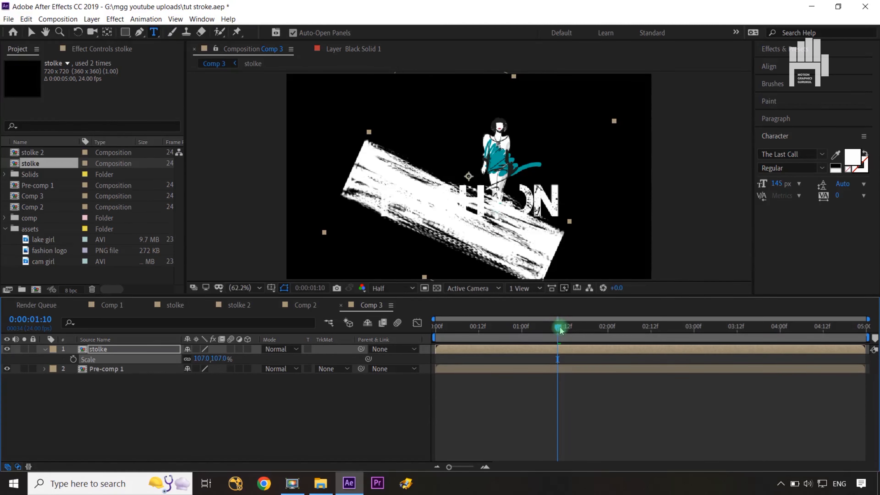
{"action": "left_click", "coordinate": [747, 329]}
{"action": "left_click_drag", "start_coordinate": [749, 335], "coordinate": [471, 360]}
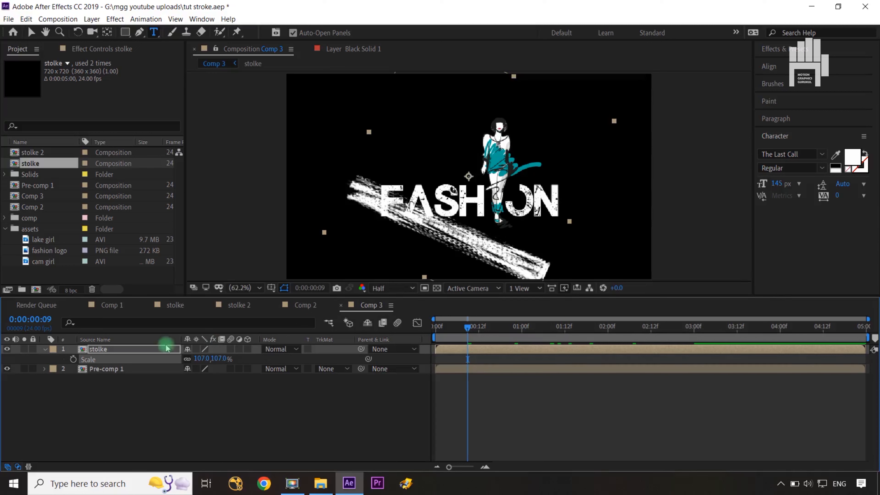
Open the stolke composition and set the spacing of Brush 1 on Black Solid 1 to 40%.
{"action": "double_click", "coordinate": [147, 352]}
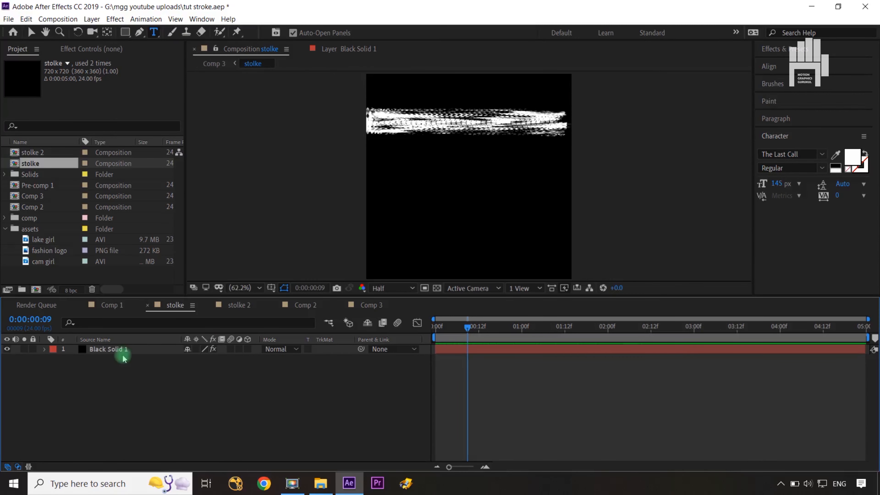
{"action": "left_click", "coordinate": [111, 349]}
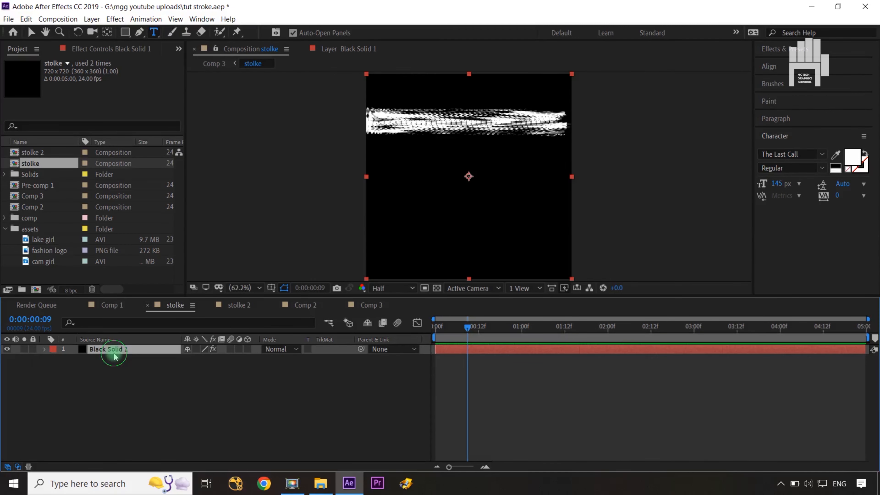
{"action": "left_click", "coordinate": [44, 349]}
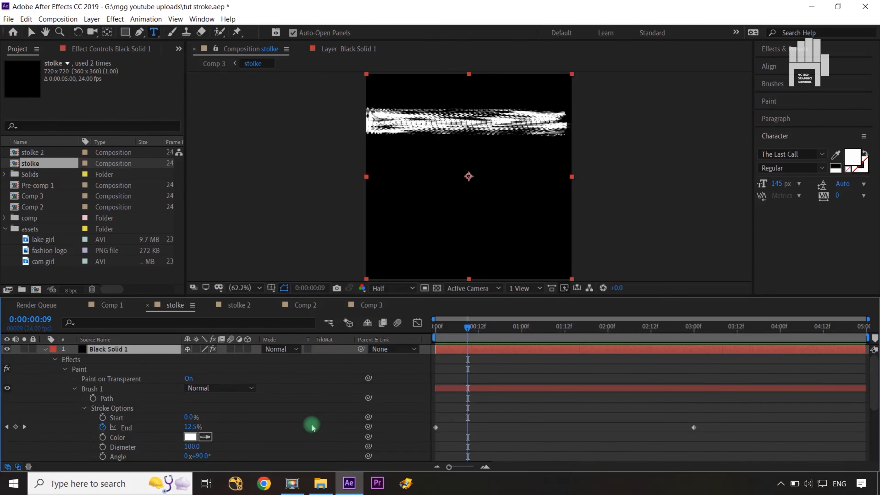
{"action": "scroll", "coordinate": [302, 421], "scroll_direction": "down", "scroll_amount": 3}
{"action": "scroll", "coordinate": [161, 429], "scroll_direction": "down", "scroll_amount": 3}
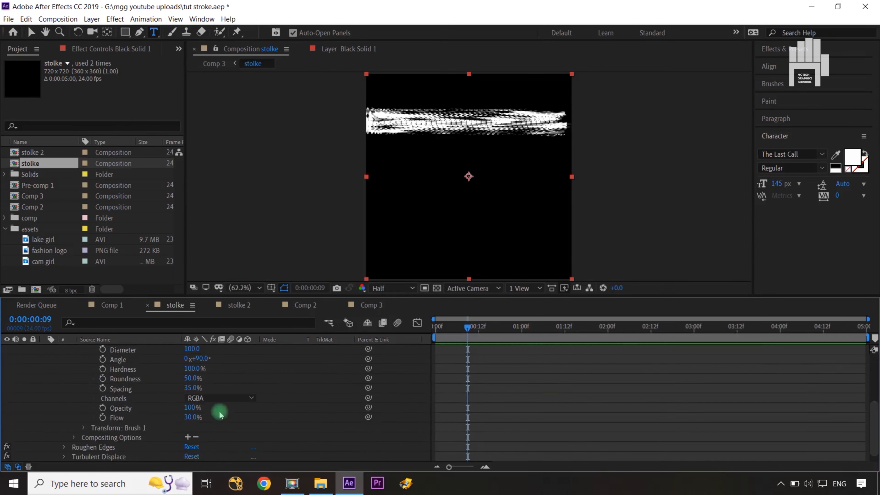
{"action": "left_click", "coordinate": [190, 389]}
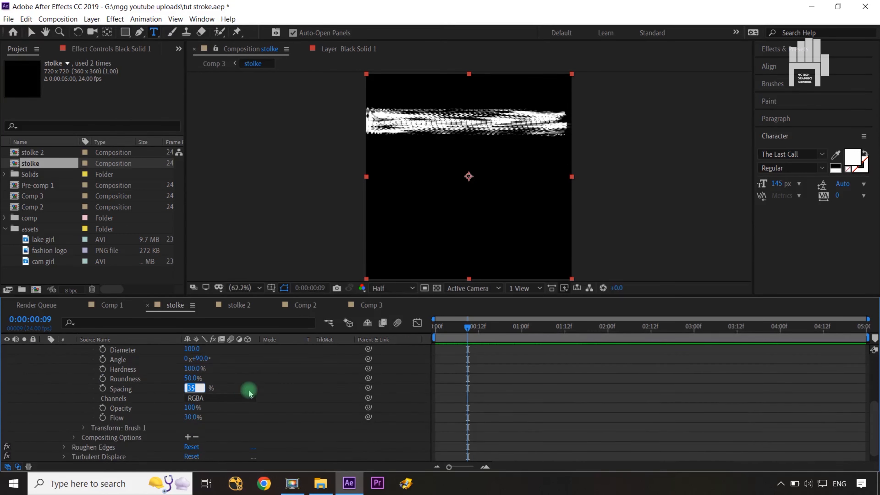
{"action": "type", "text": "4"}
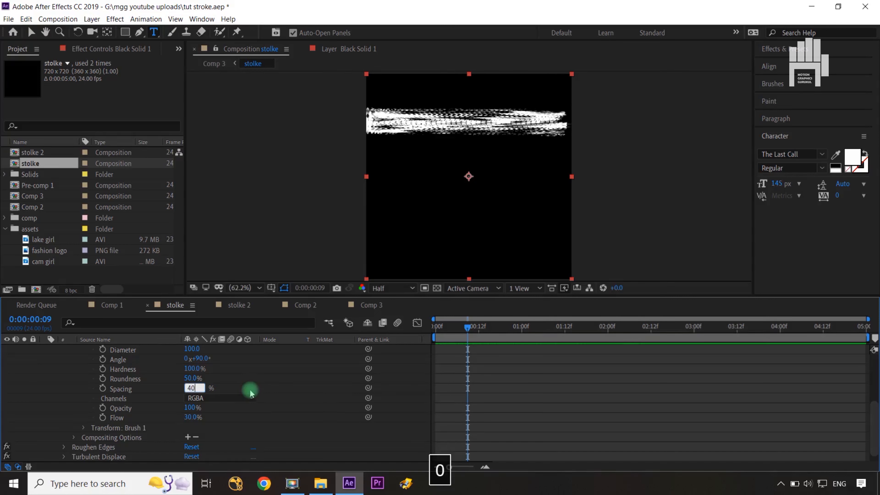
{"action": "type", "text": "0"}
{"action": "key", "text": "Return"}
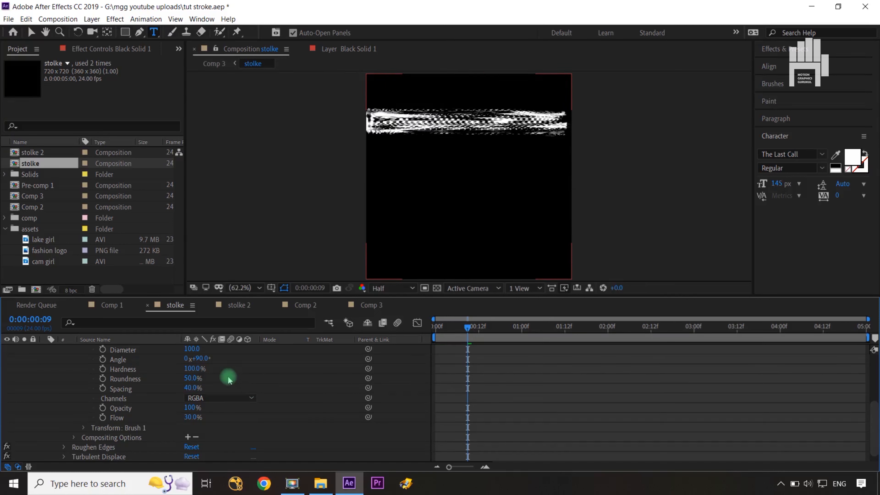
Set the diameter of Brush 1 to 80 and its hardness to 68%, checking the fully painted stroke near the end.
{"action": "left_click", "coordinate": [192, 349]}
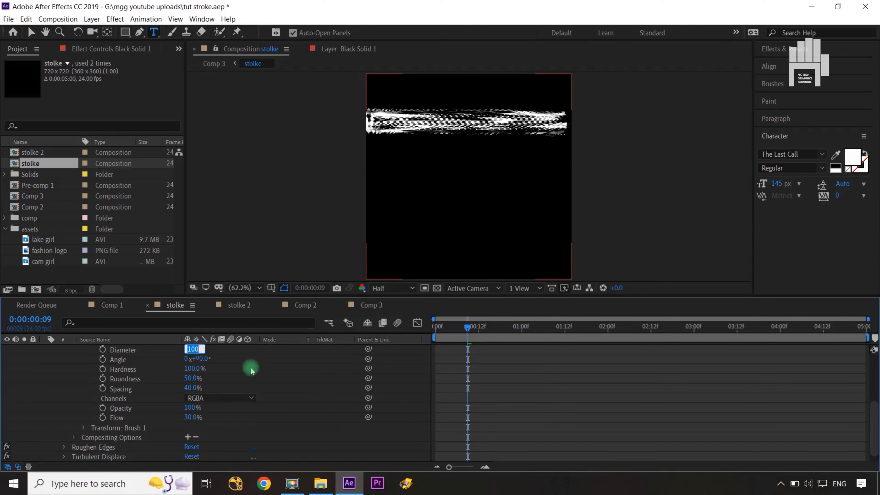
{"action": "type", "text": "80."}
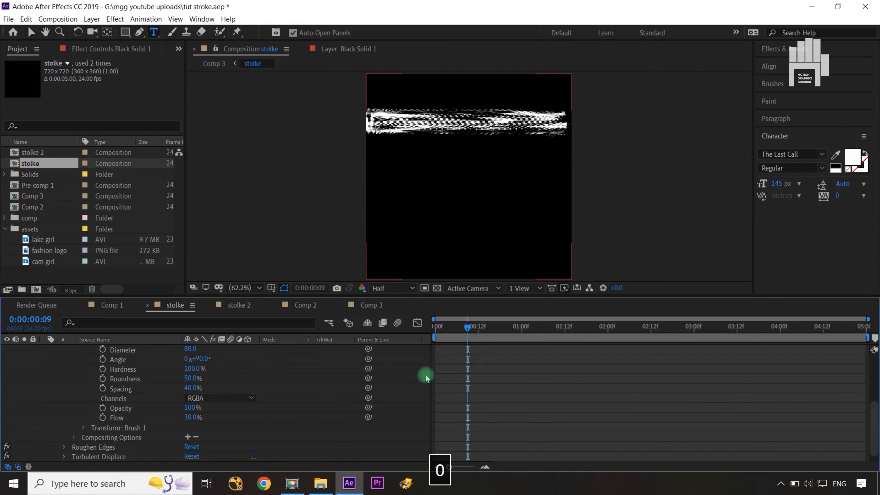
{"action": "left_click_drag", "start_coordinate": [467, 328], "coordinate": [515, 327]}
{"action": "left_click", "coordinate": [758, 332]}
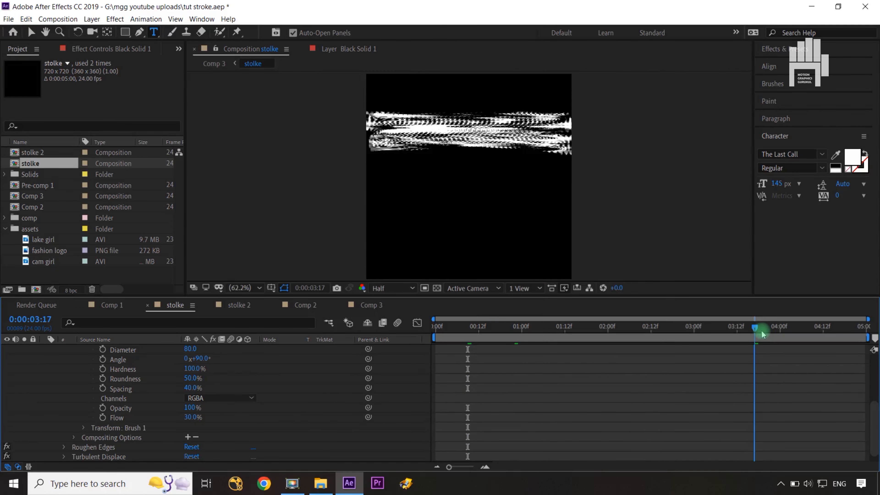
{"action": "scroll", "coordinate": [311, 388], "scroll_direction": "up", "scroll_amount": 3}
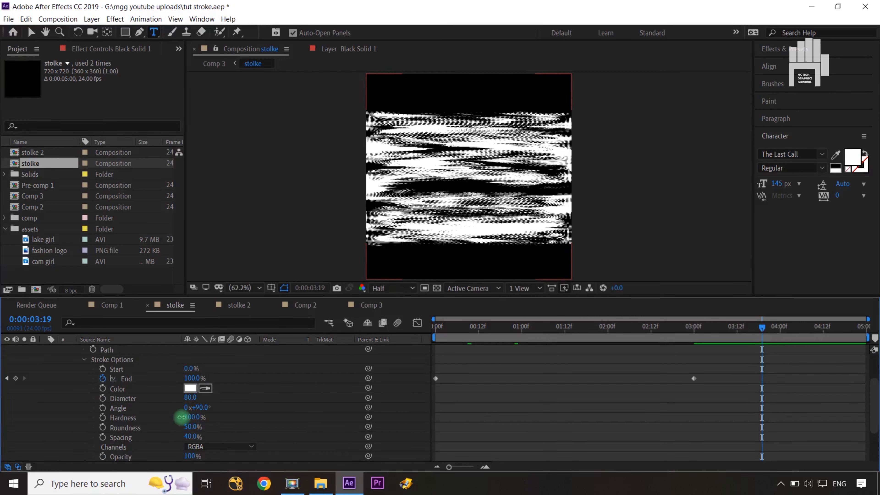
{"action": "mouse_move", "coordinate": [180, 417]}
{"action": "left_mouse_down"}
{"action": "mouse_move", "coordinate": [163, 417]}
{"action": "mouse_move", "coordinate": [173, 418]}
{"action": "left_mouse_up"}
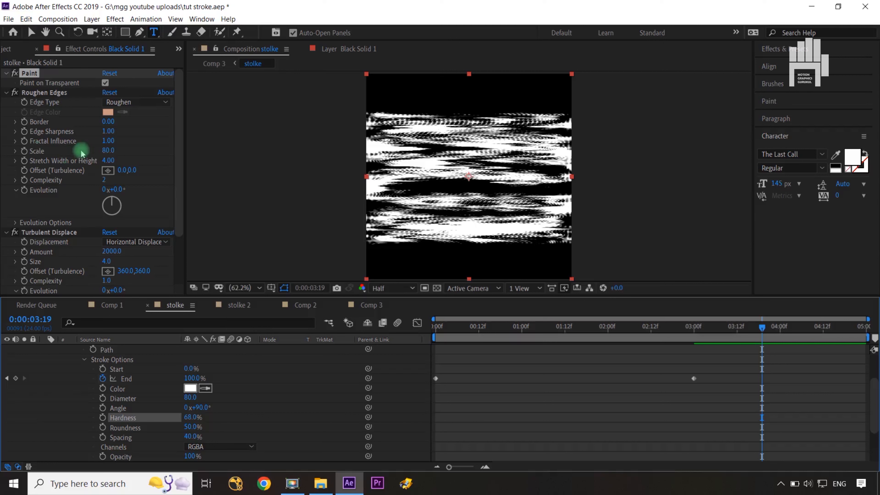
Set Roughen Edges to scale 127 and stretch 1.80 and the Turbulent Displace amount to 1000 on Black Solid 1.
{"action": "left_click_drag", "start_coordinate": [108, 149], "coordinate": [135, 149]}
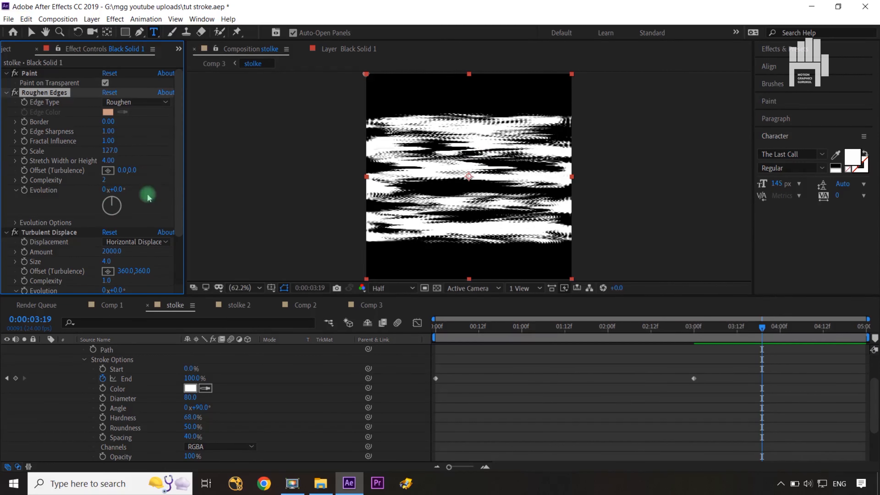
{"action": "left_click_drag", "start_coordinate": [121, 160], "coordinate": [178, 150]}
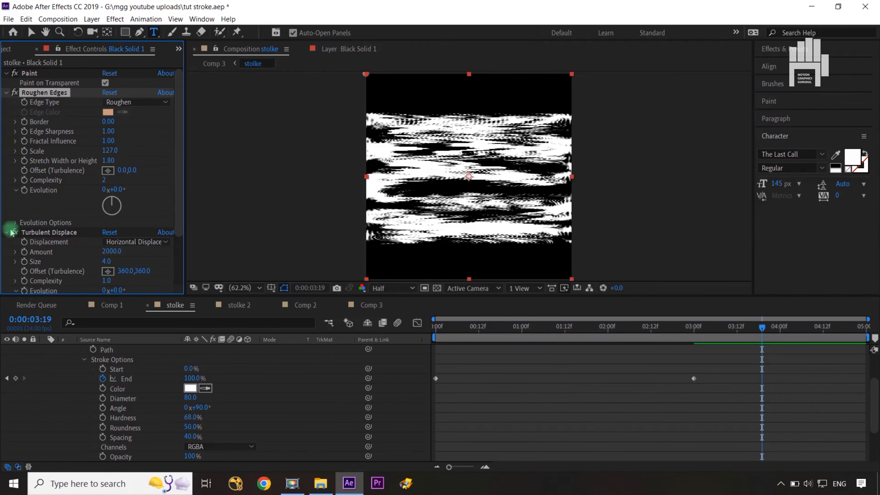
{"action": "scroll", "coordinate": [56, 265], "scroll_direction": "down", "scroll_amount": 2}
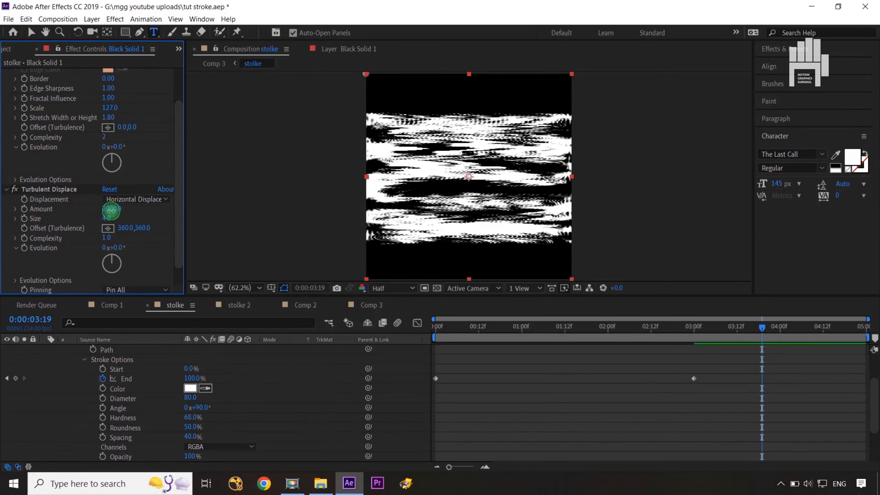
{"action": "type", "text": "1"}
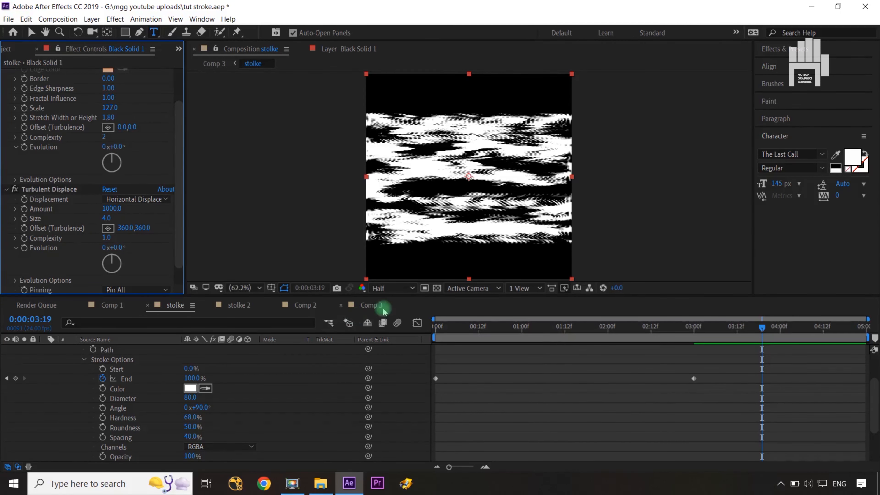
In Comp 3, set Pre-comp 1's track matte to Alpha Matte "stolke" and scrub through the reveal to 0:00:04:19.
{"action": "left_click", "coordinate": [371, 305]}
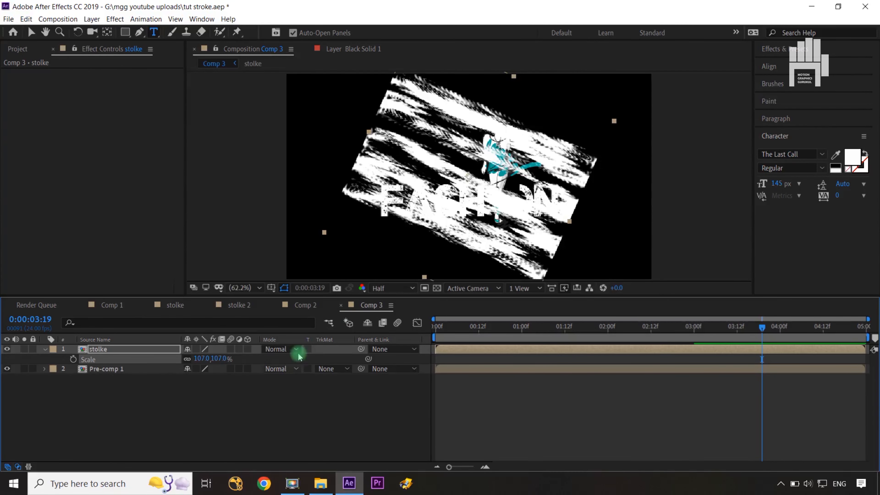
{"action": "left_click", "coordinate": [348, 368]}
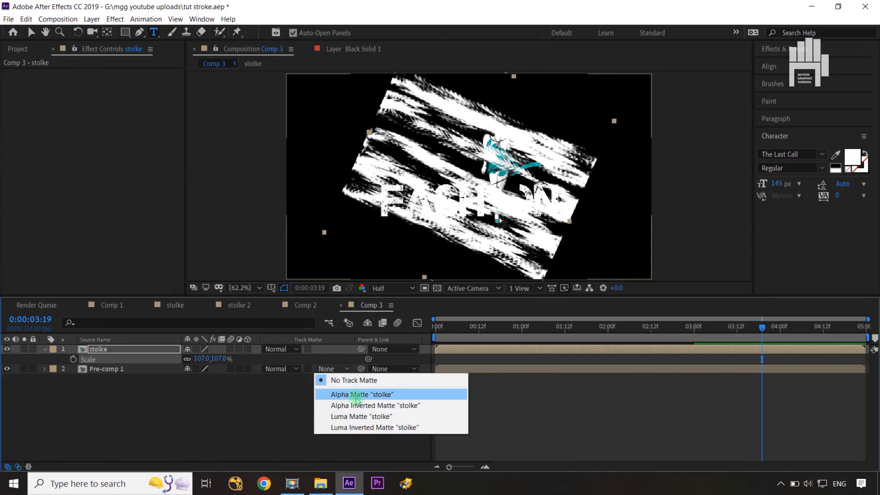
{"action": "left_click", "coordinate": [357, 395]}
{"action": "left_click", "coordinate": [765, 325]}
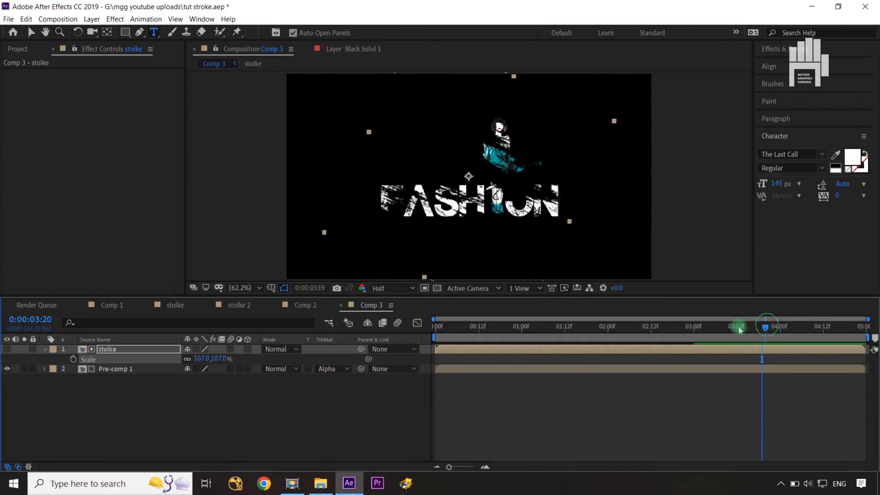
{"action": "left_click_drag", "start_coordinate": [739, 329], "coordinate": [848, 359]}
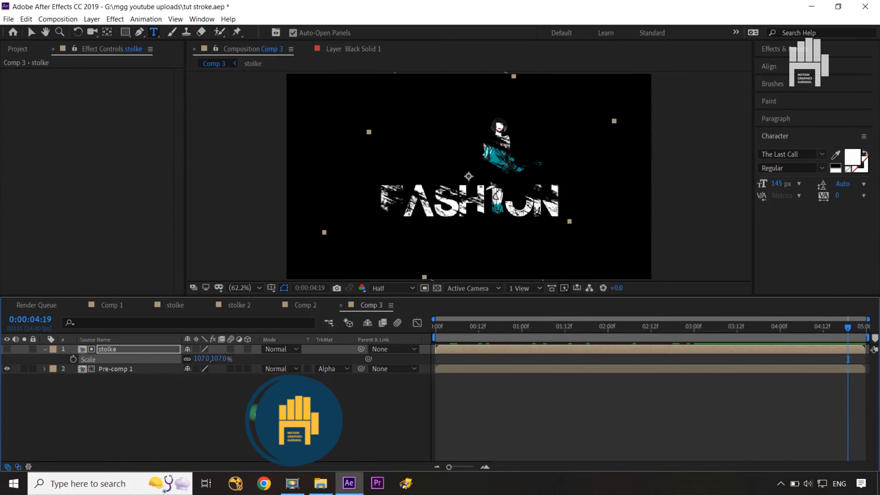